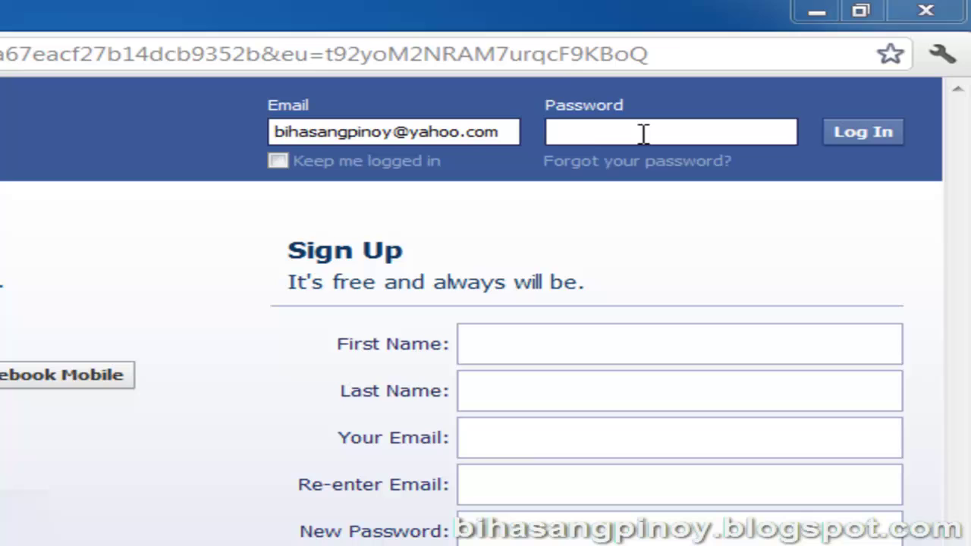
- Log in to Facebook with the account password and open the profile's Wall
left_click(786, 76)
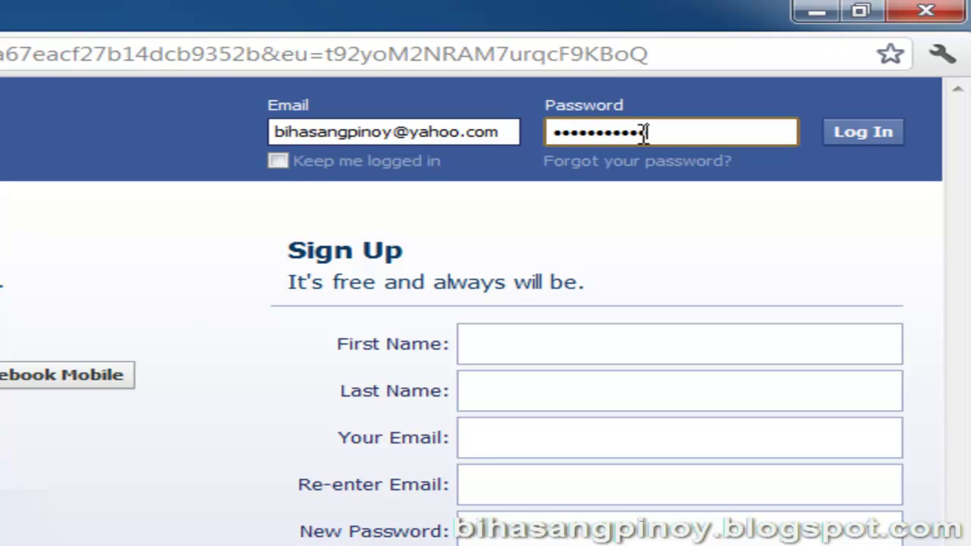
left_click(869, 137)
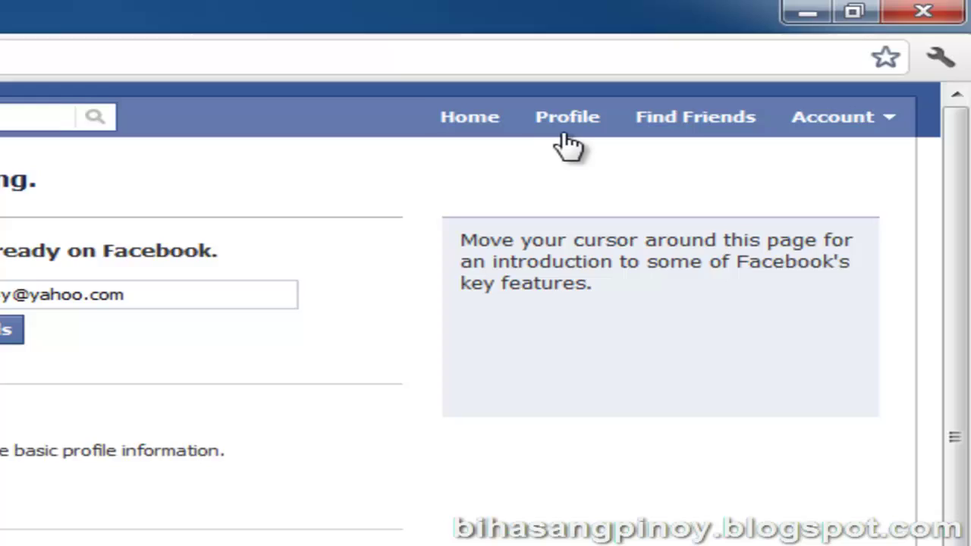
mouse_move(754, 68)
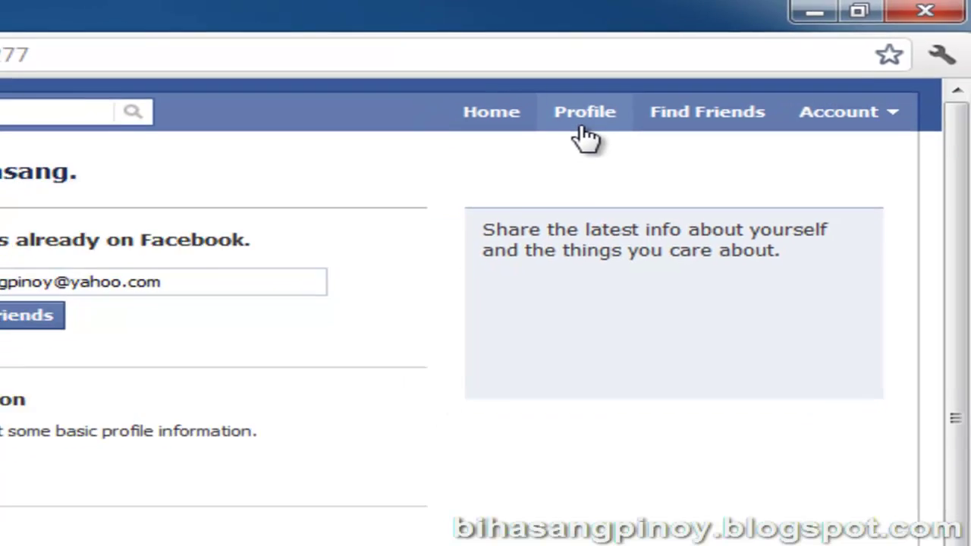
left_click(552, 136)
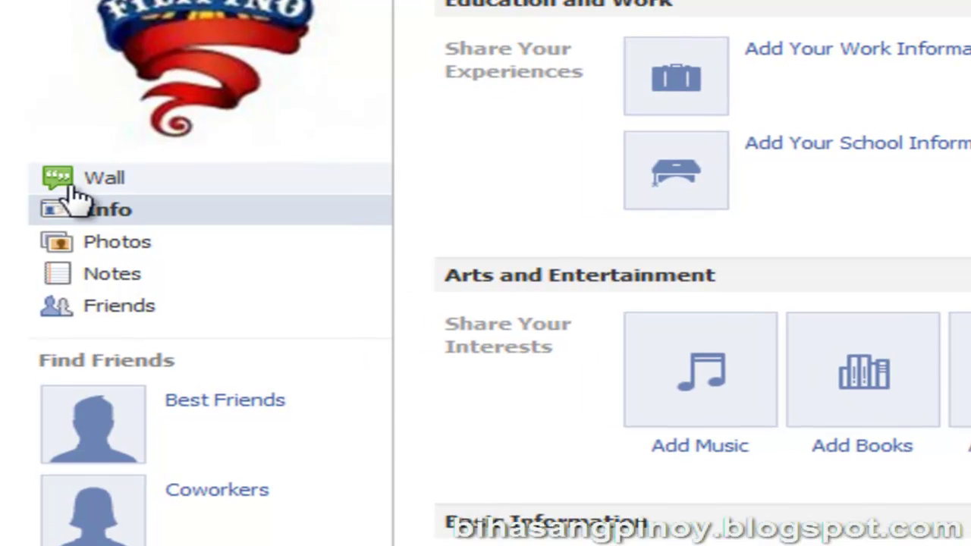
left_click(72, 182)
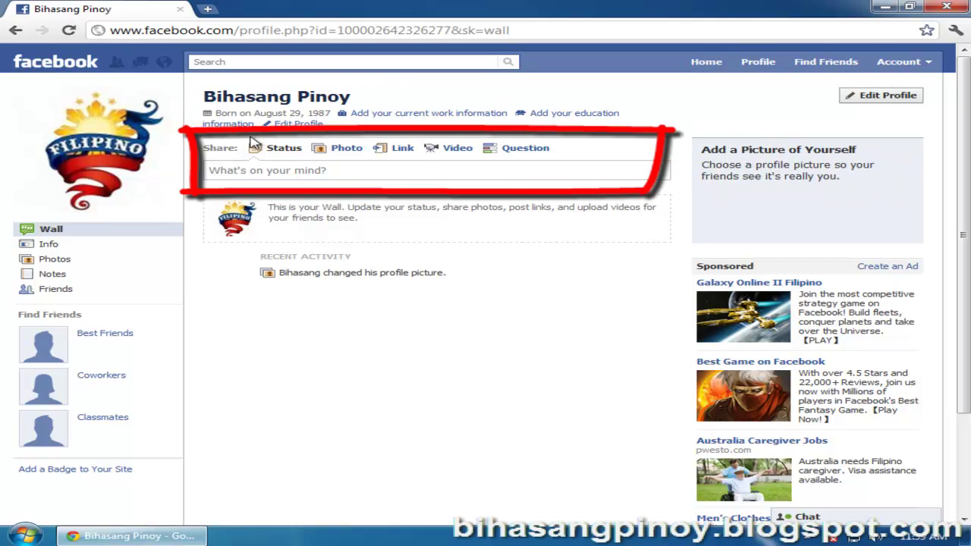
- View the "my banner" image from the desktop, close it and return to the Facebook profile in the browser
left_click(884, 7)
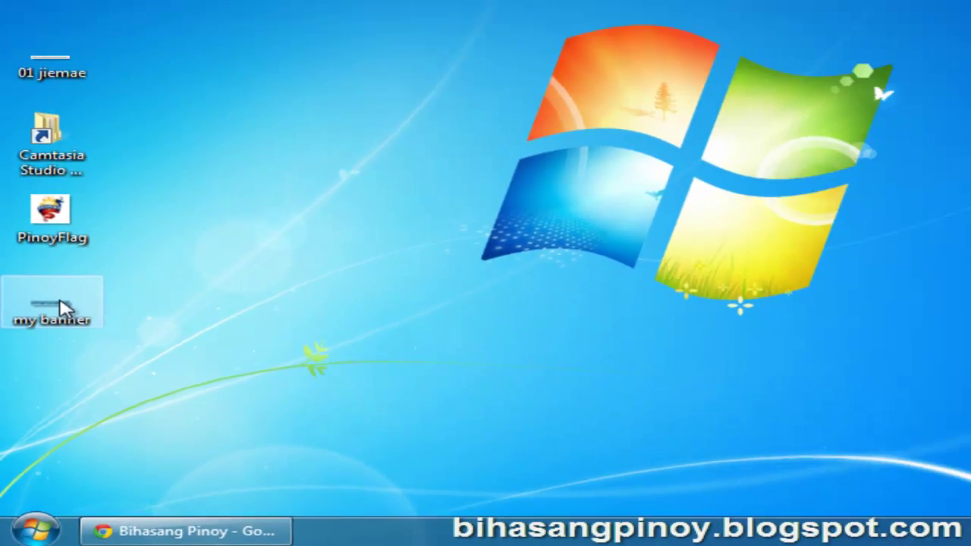
right_click(79, 239)
left_click(159, 19)
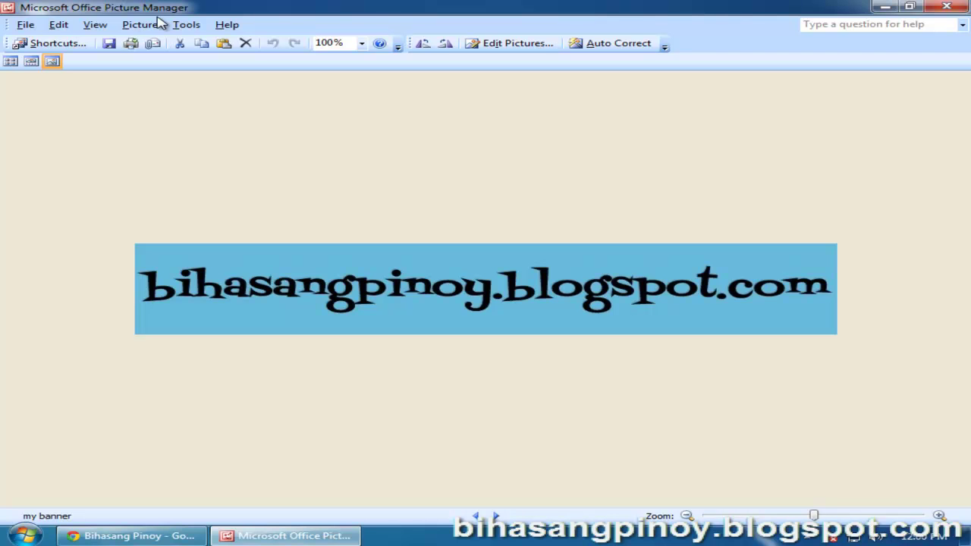
left_click(948, 8)
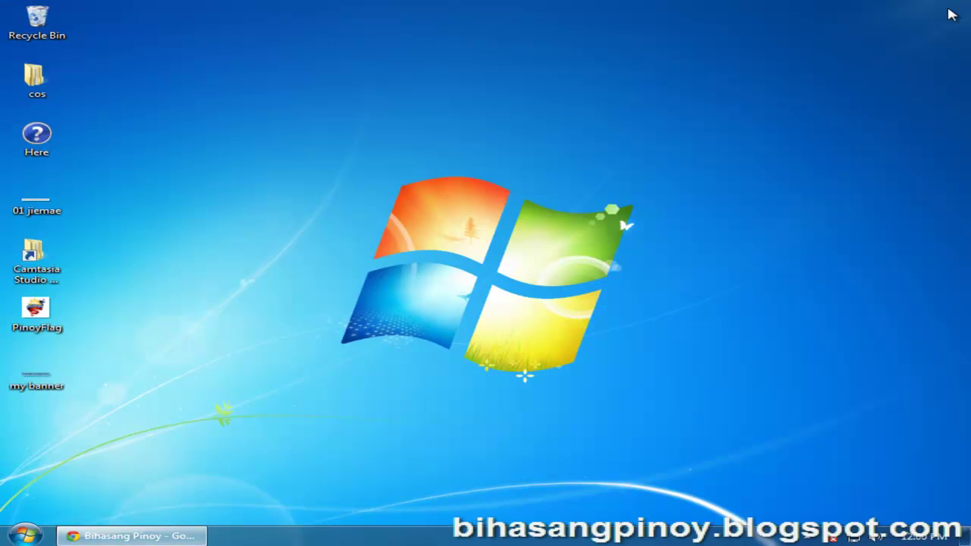
left_click(129, 535)
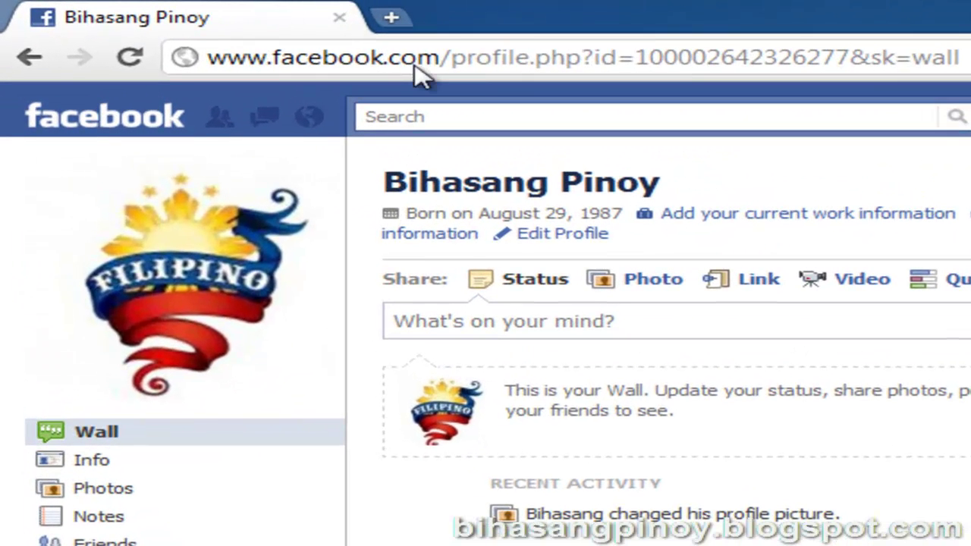
- Go to the Profile Banner app at apps.facebook.com/profile-banner/
left_click(420, 70)
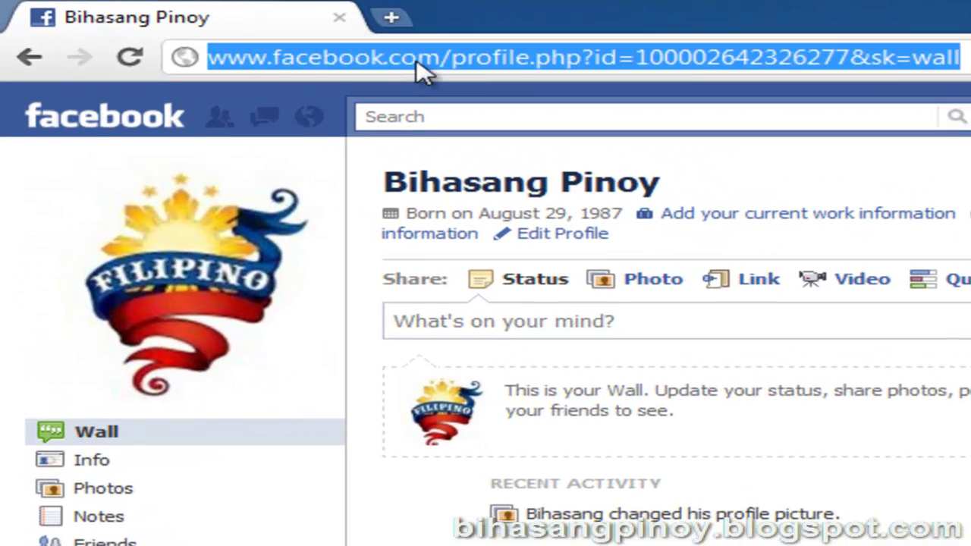
type("ap")
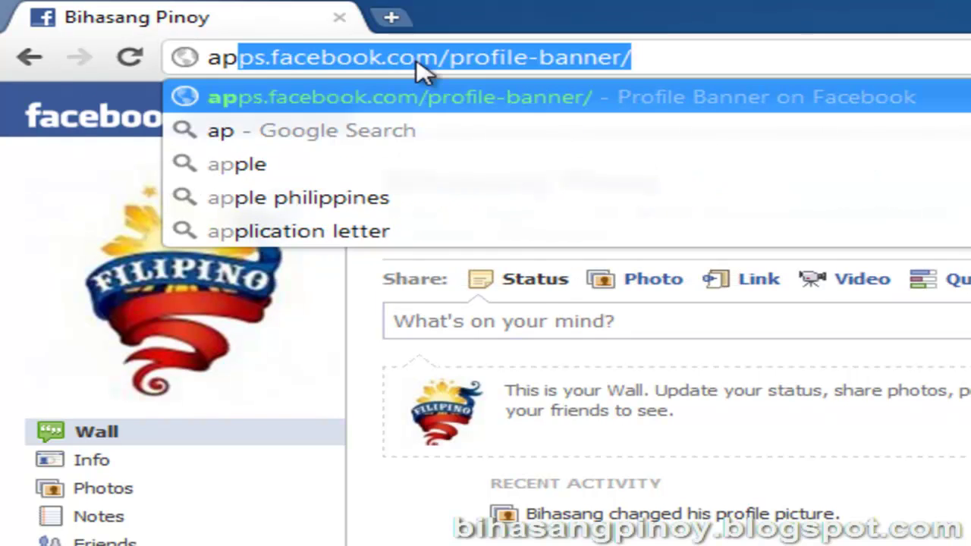
left_click(682, 57)
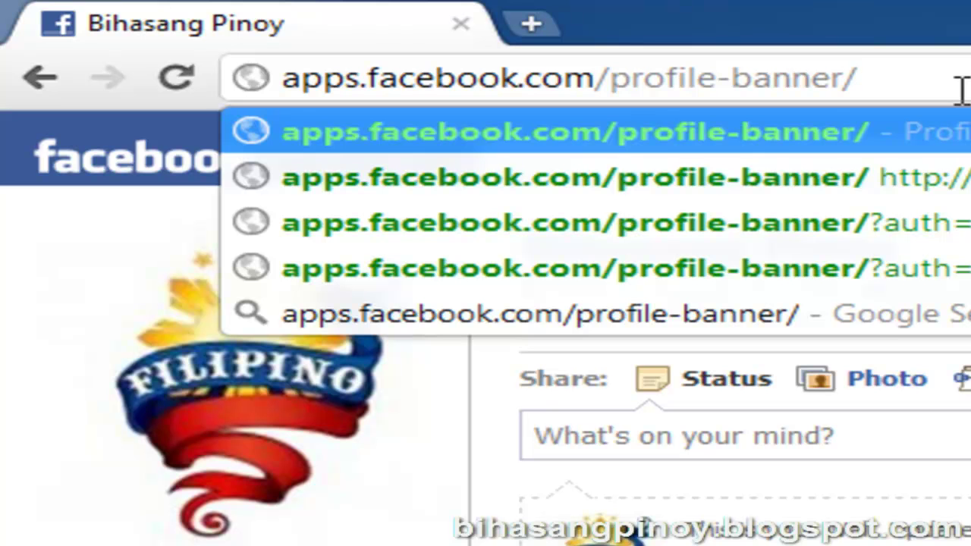
key("Return")
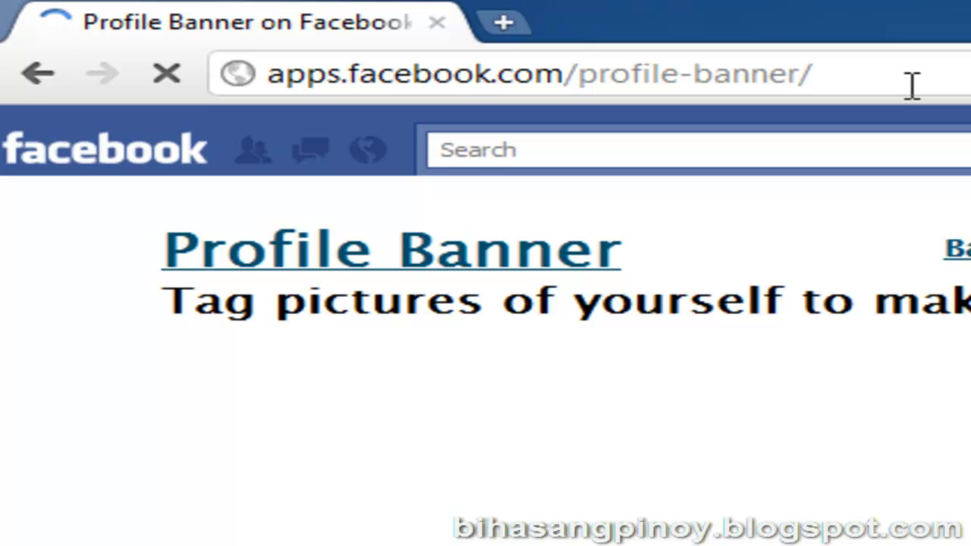
left_click(913, 85)
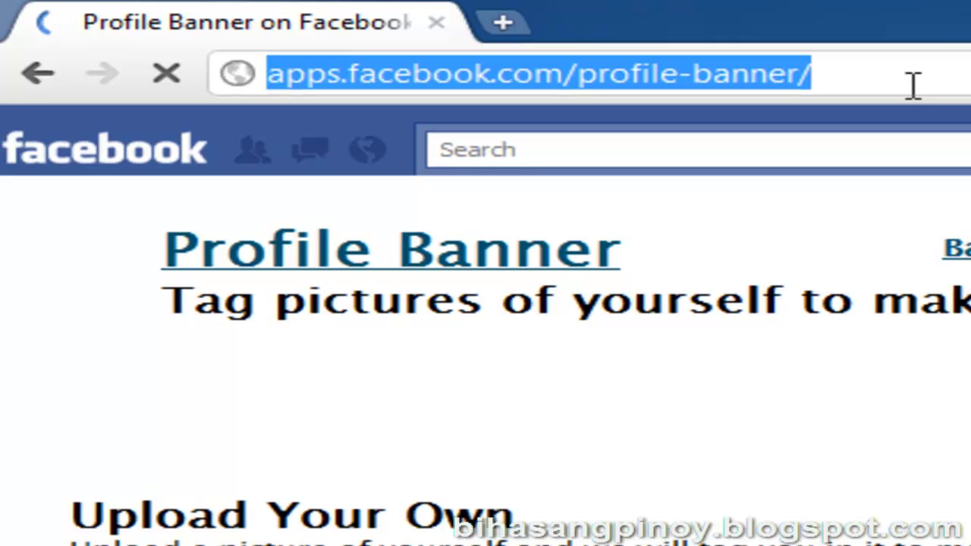
left_click(913, 85)
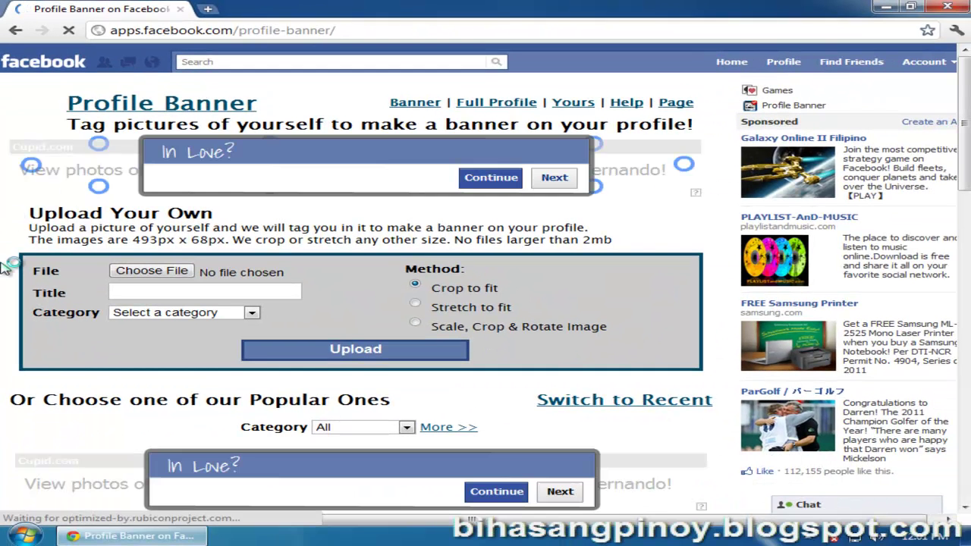
- Upload the "my banner" image from the Desktop as a custom banner with the Stretch to fit method
scroll(6, 267, "down", 2)
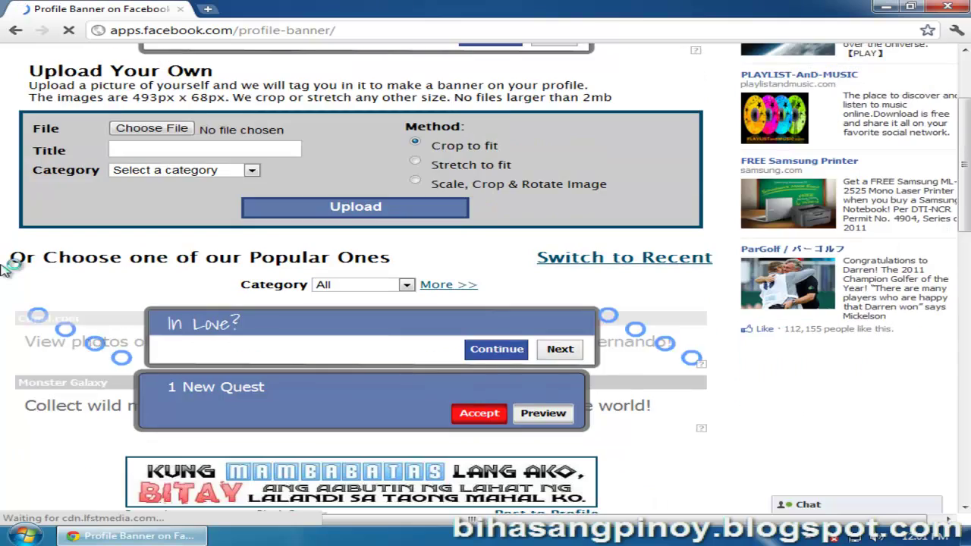
scroll(7, 267, "up", 2)
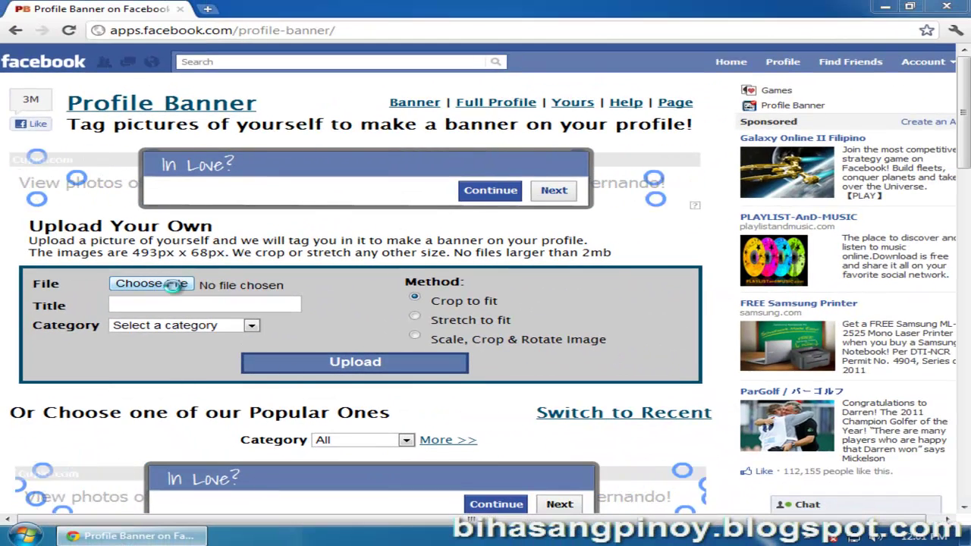
left_click(174, 284)
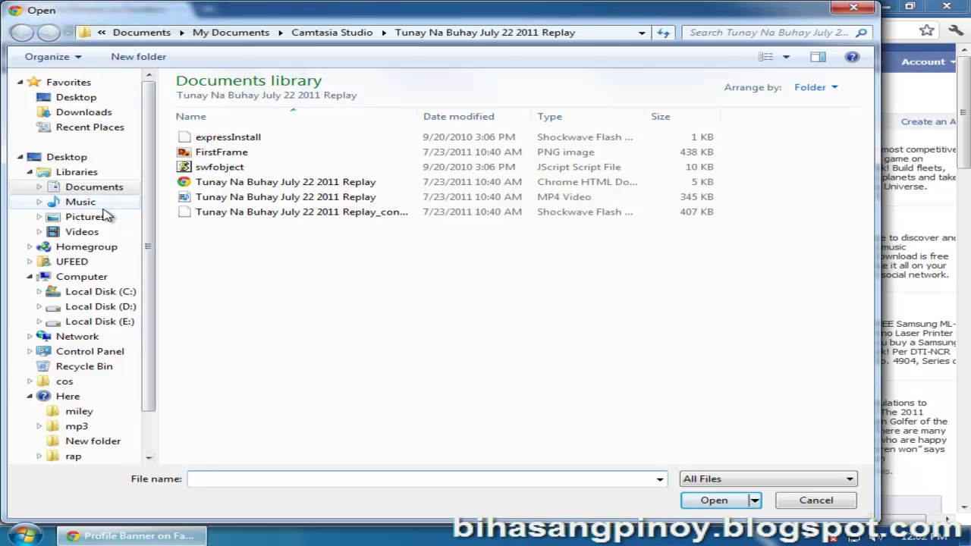
left_click(98, 99)
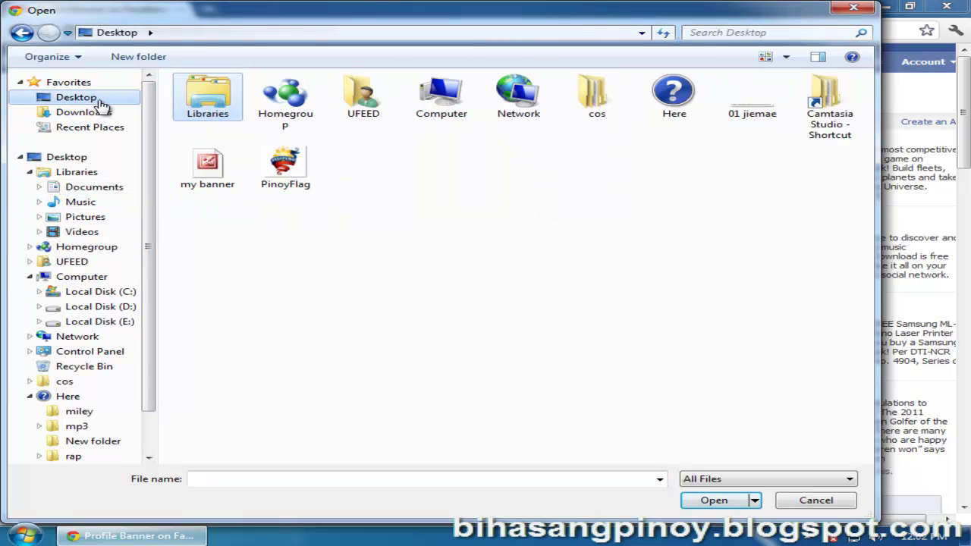
left_click(206, 188)
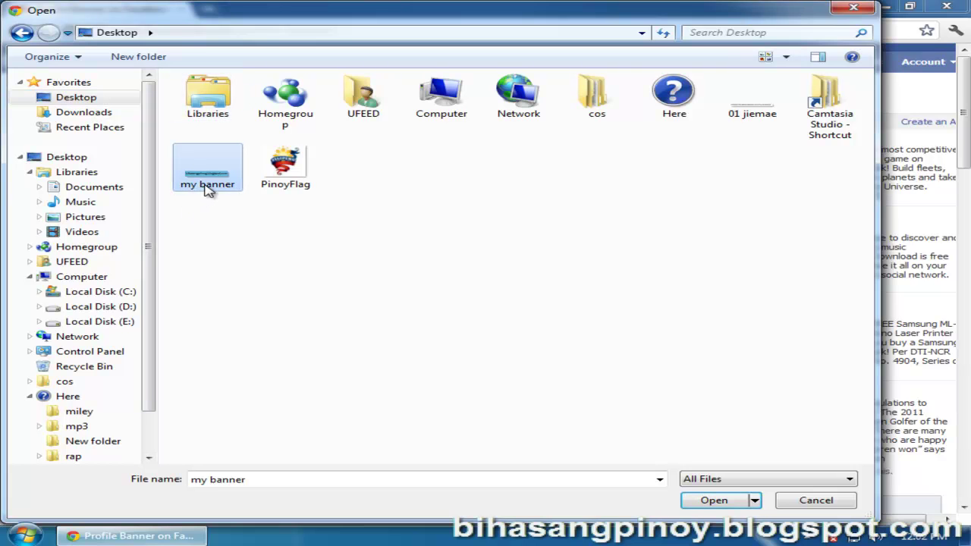
left_click(716, 505)
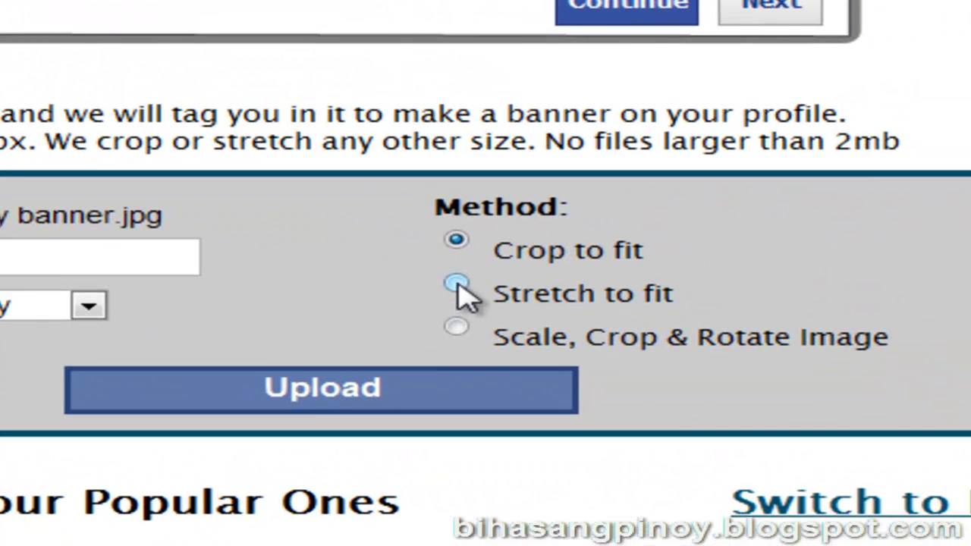
left_click(456, 285)
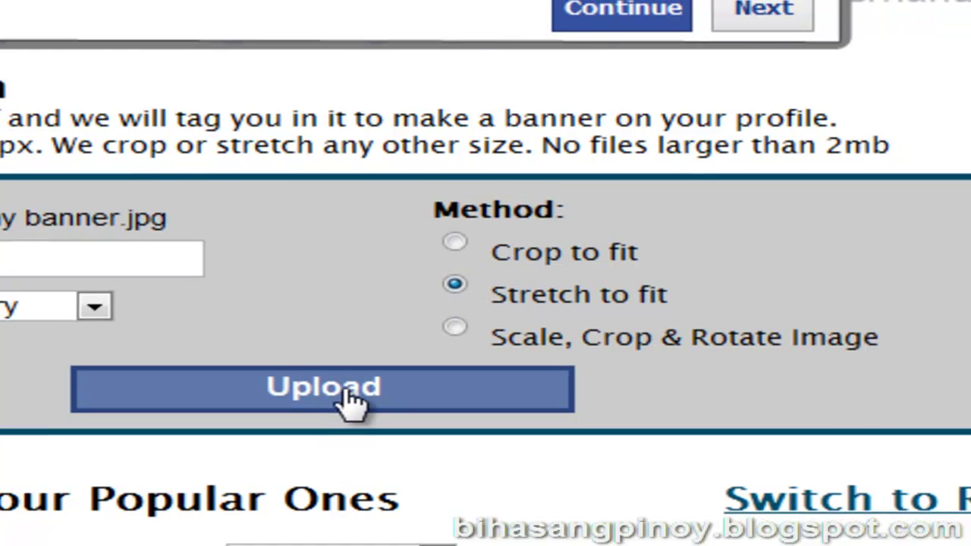
left_click(353, 390)
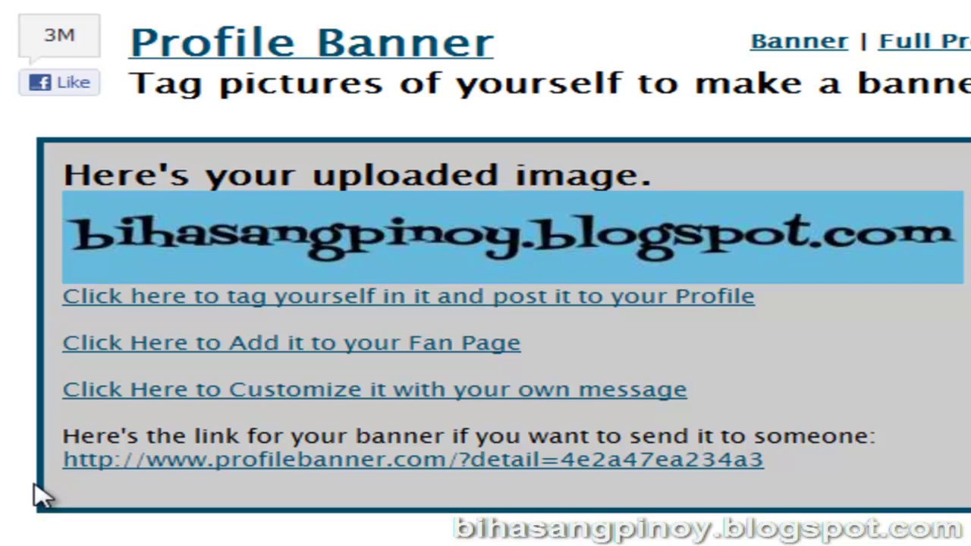
- Customize the uploaded banner with the message "Learn more about computer activities" and preview it
scroll(42, 497, "down", 3)
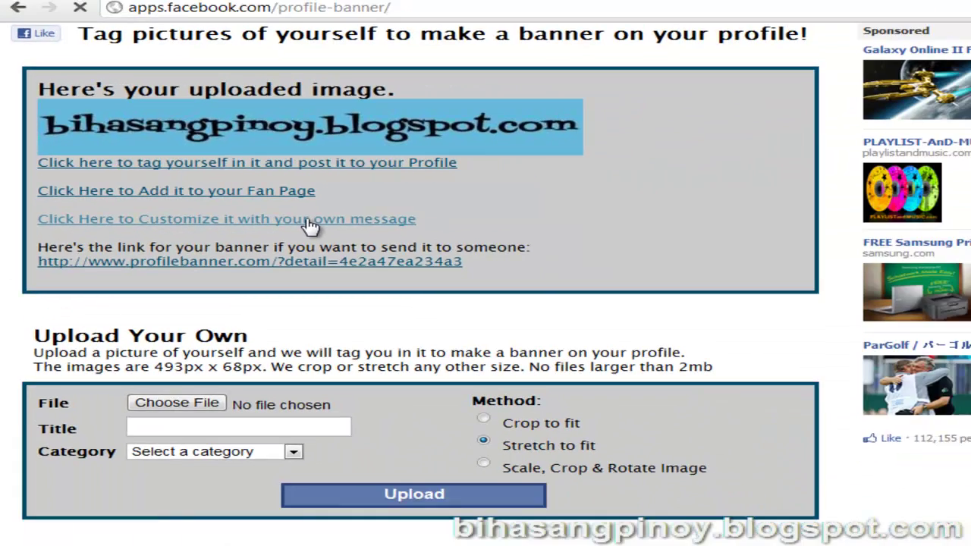
left_click(512, 257)
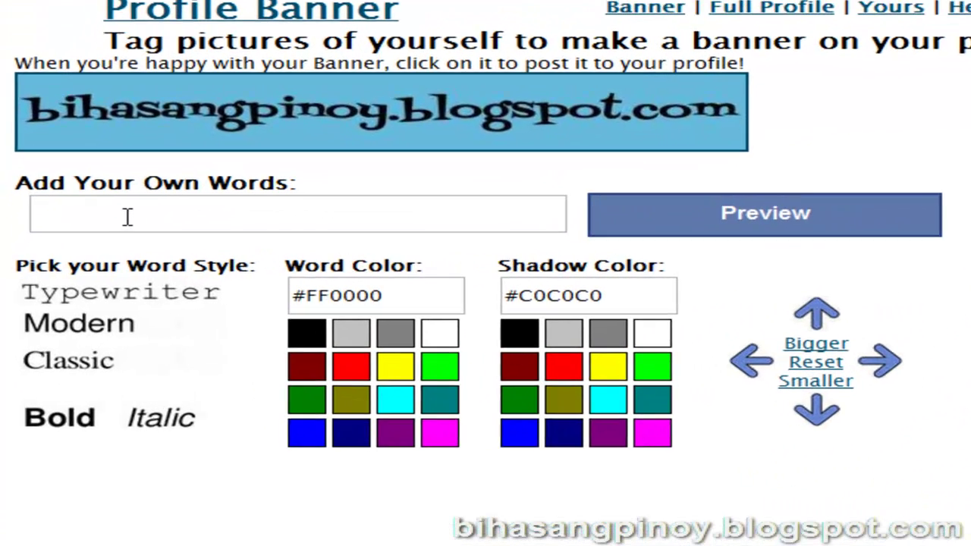
left_click(78, 236)
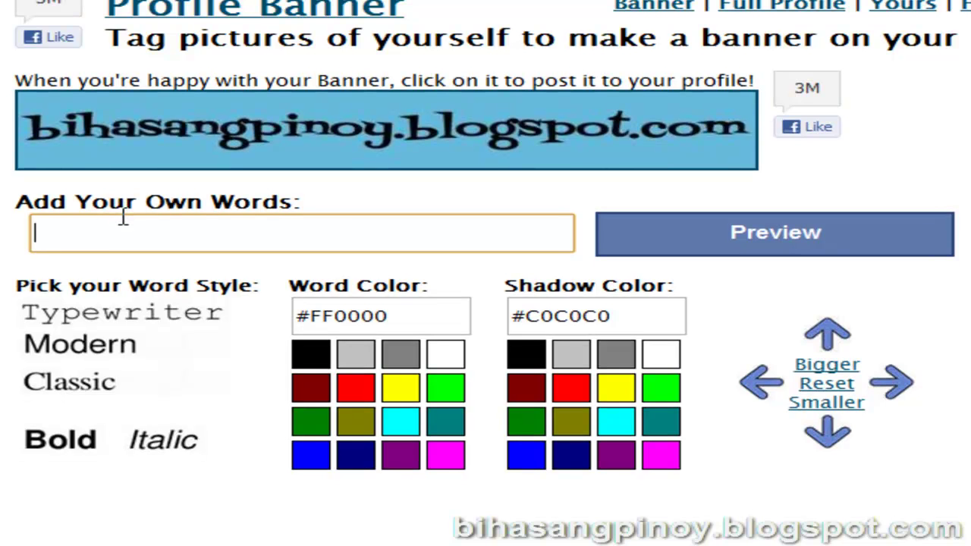
type("Learn more ")
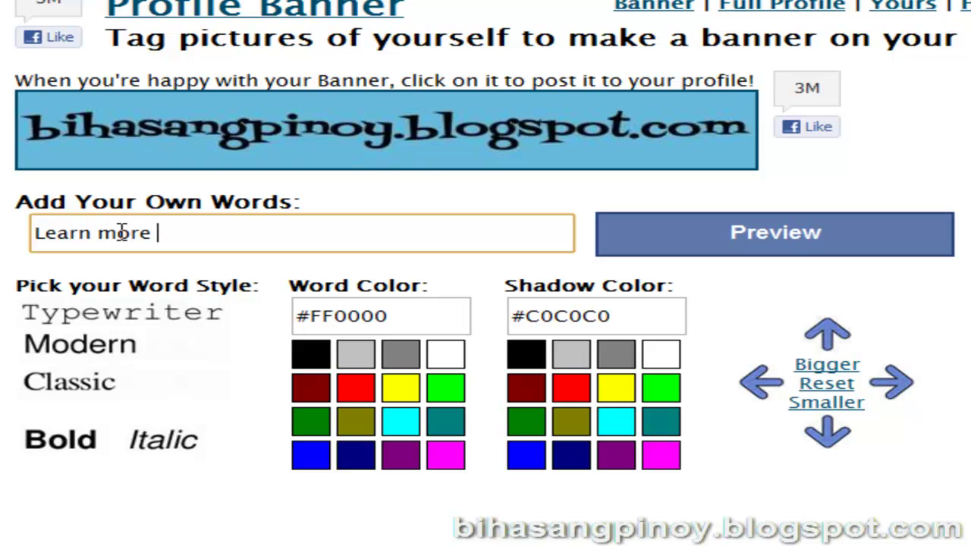
type("about co")
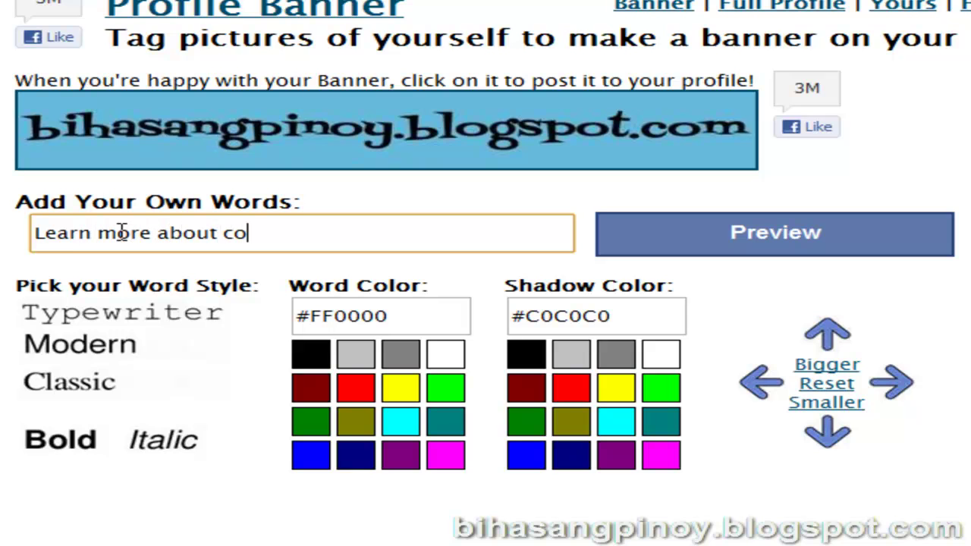
type("mputer ac")
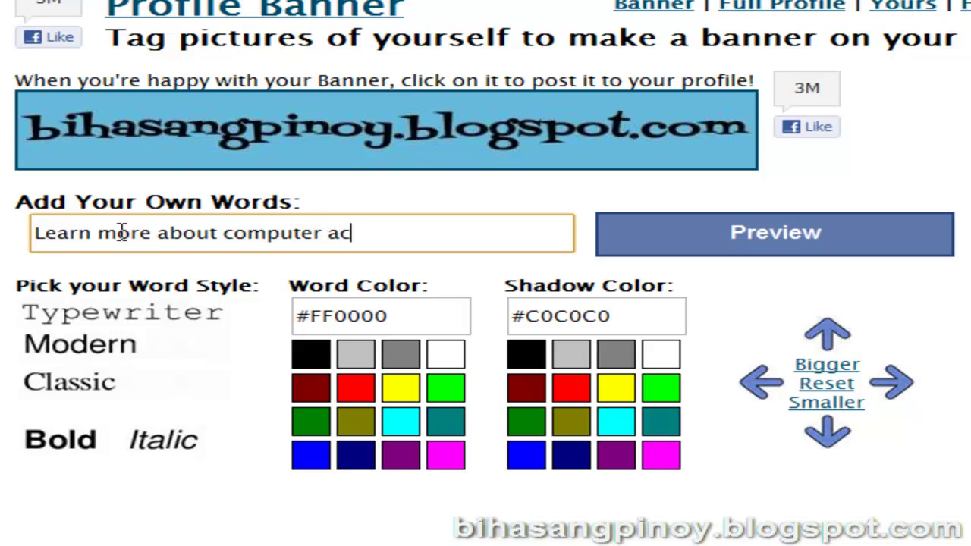
type("tivities")
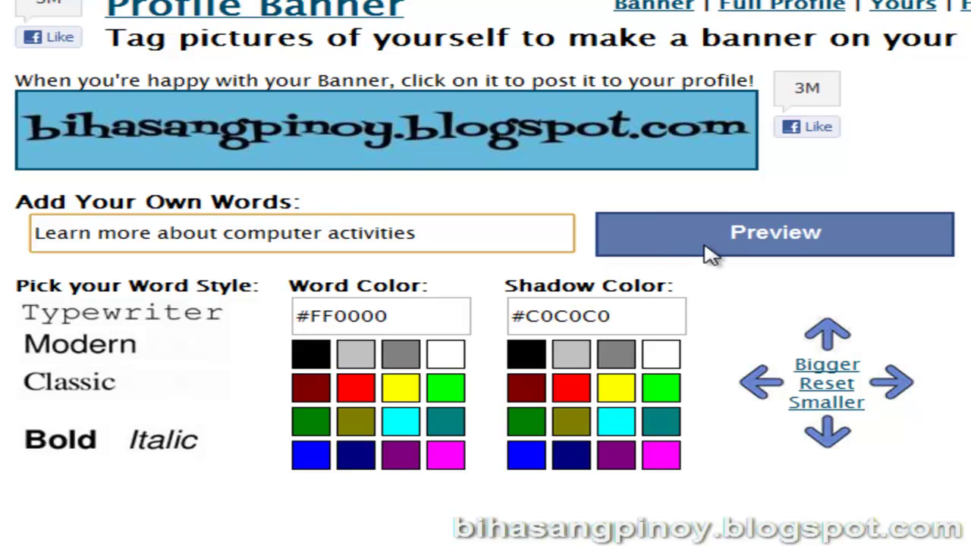
left_click(796, 249)
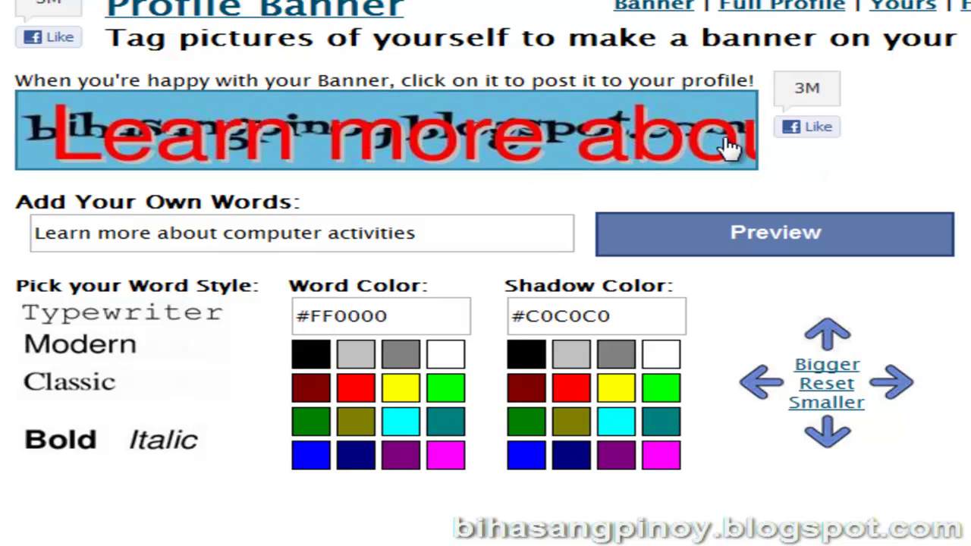
- Shrink the banner message "Learn more about computer activities" repeatedly until it fits as small text beneath the blog title
left_click(821, 410)
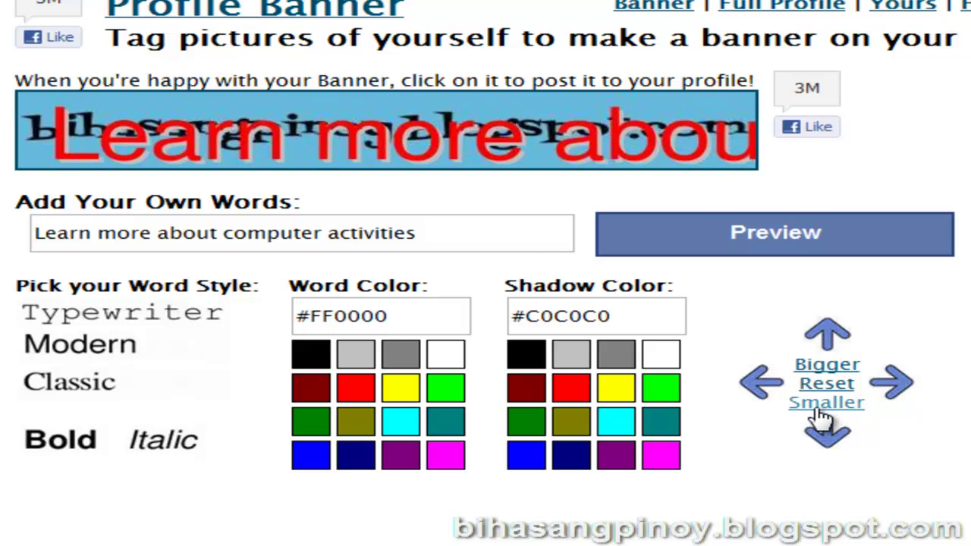
left_click(821, 410)
left_click(821, 409)
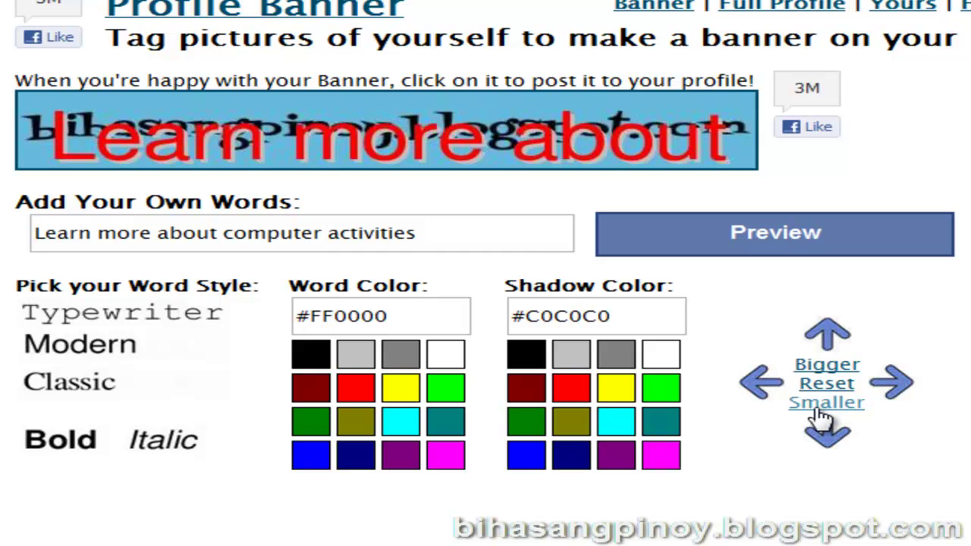
left_click(821, 409)
left_click(821, 409)
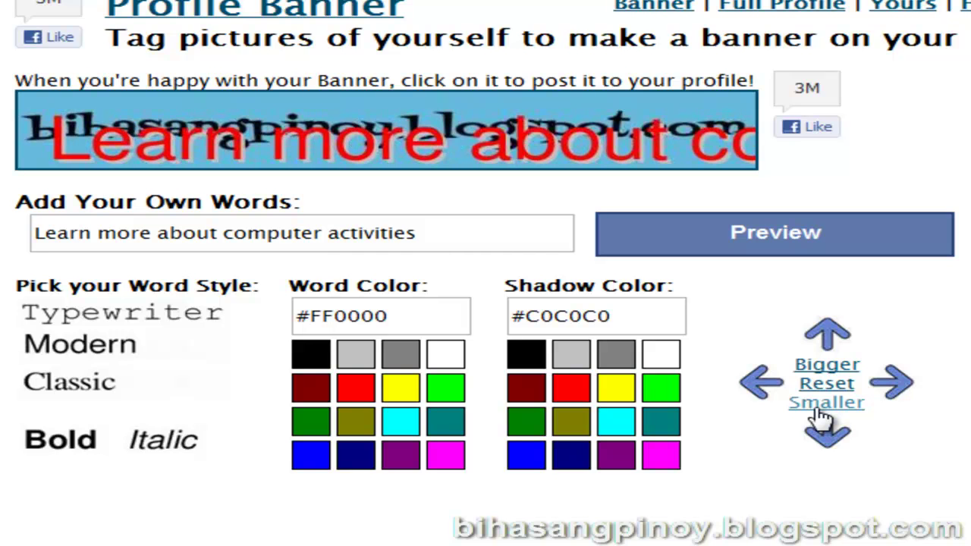
left_click(821, 409)
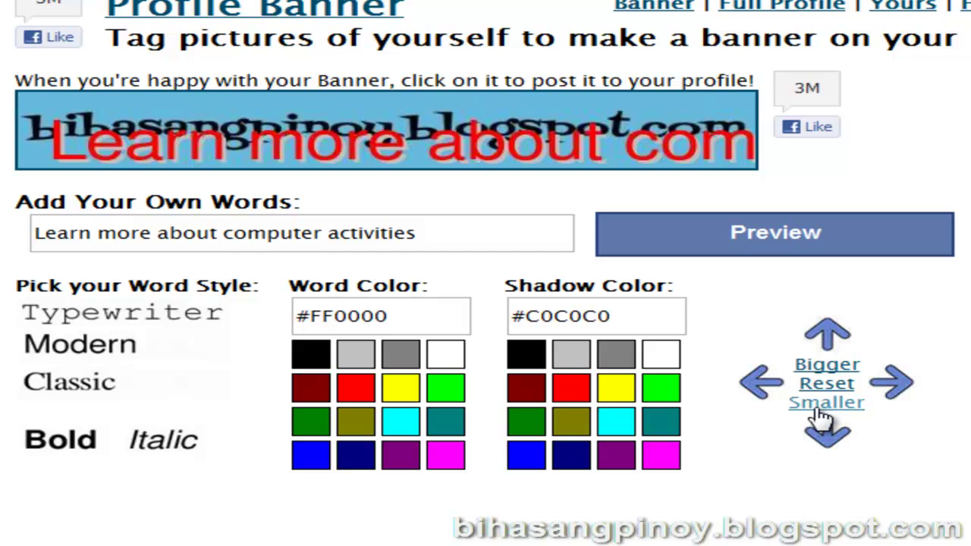
left_click(822, 409)
left_click(820, 410)
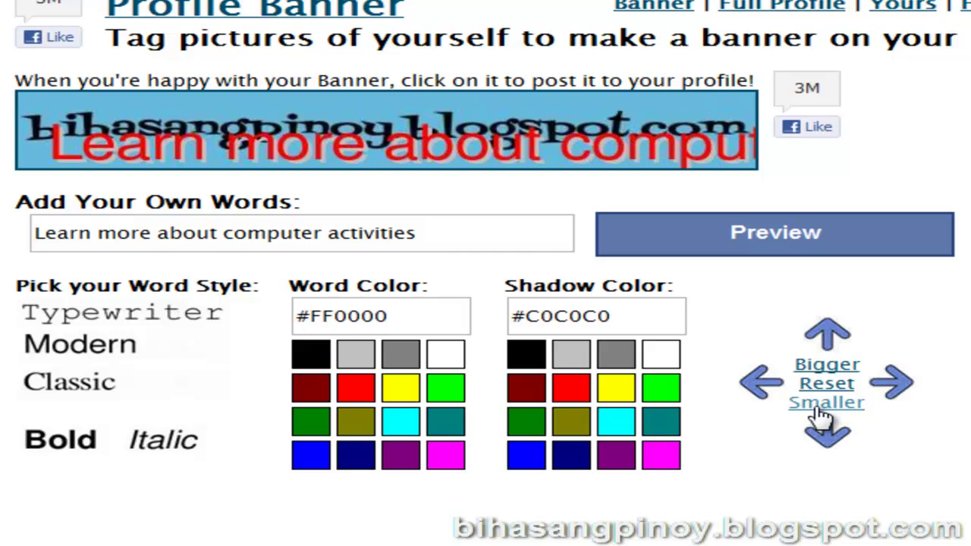
left_click(819, 410)
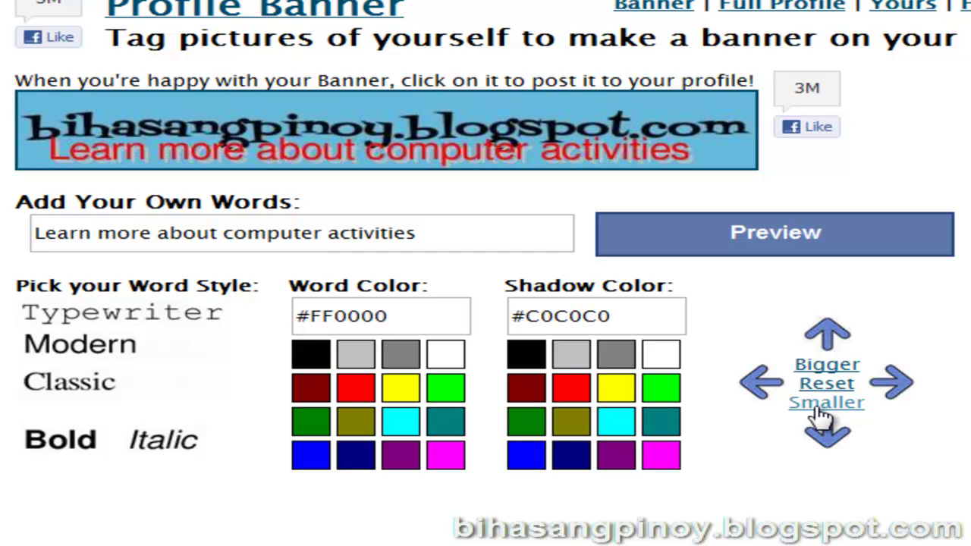
left_click(819, 410)
left_click(820, 410)
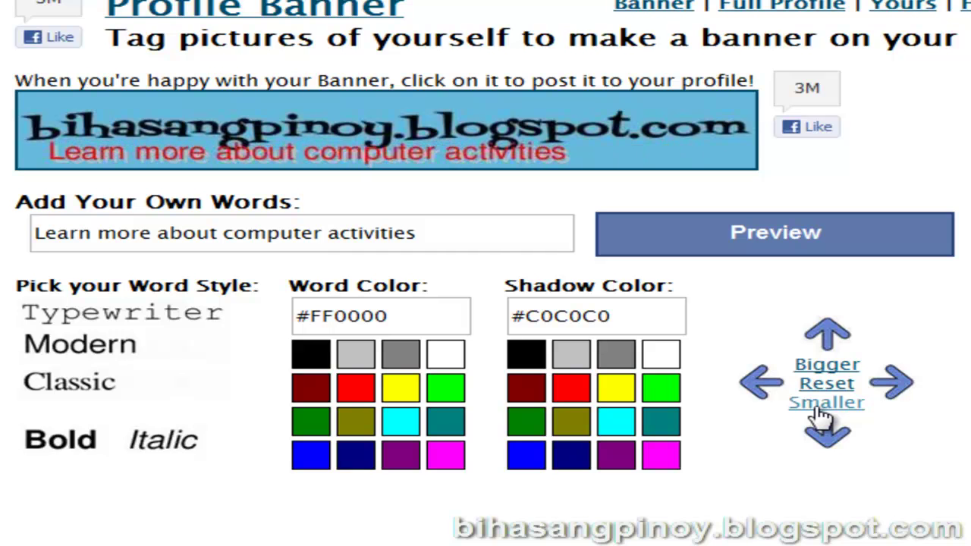
left_click(819, 410)
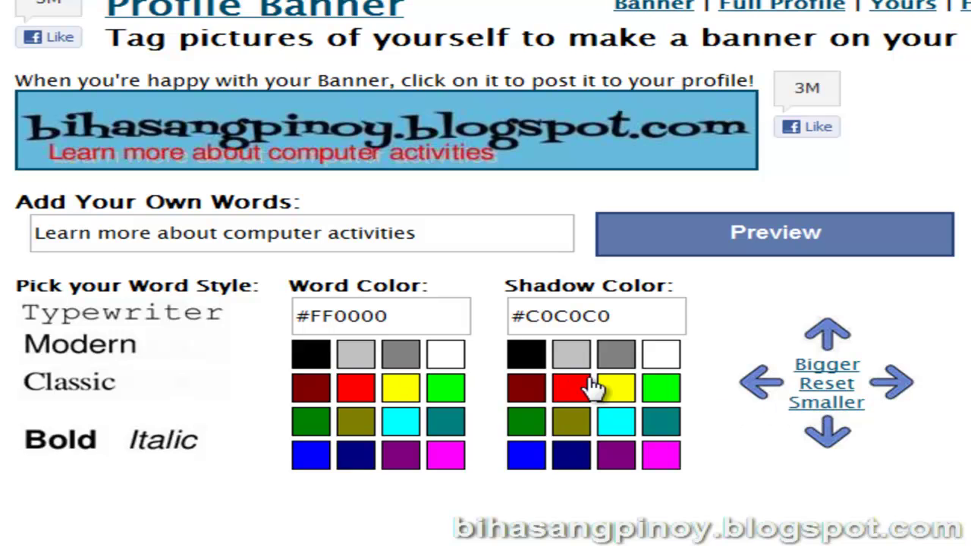
- Try black as the word color, restore red #FF0000, and shift the message right until it reaches the banner's right edge
left_click(307, 365)
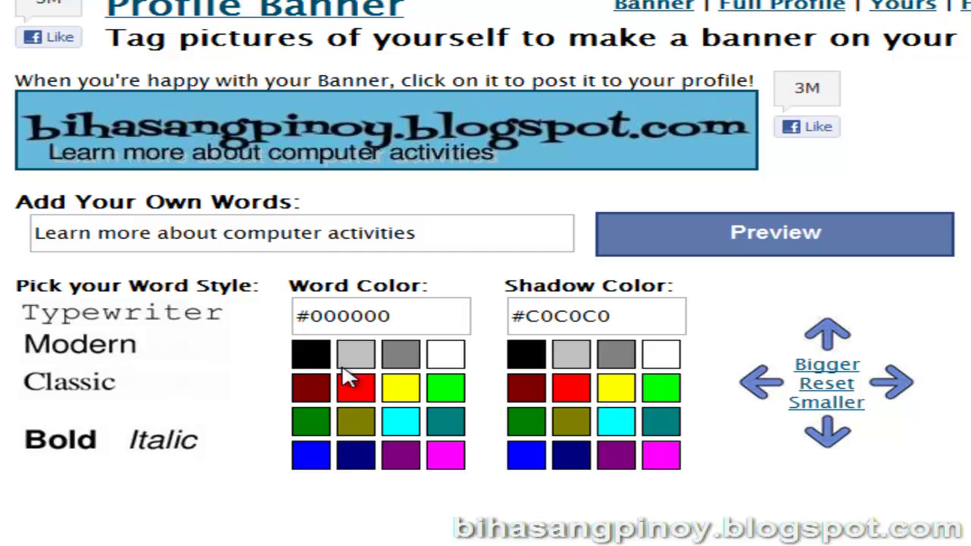
left_click(366, 397)
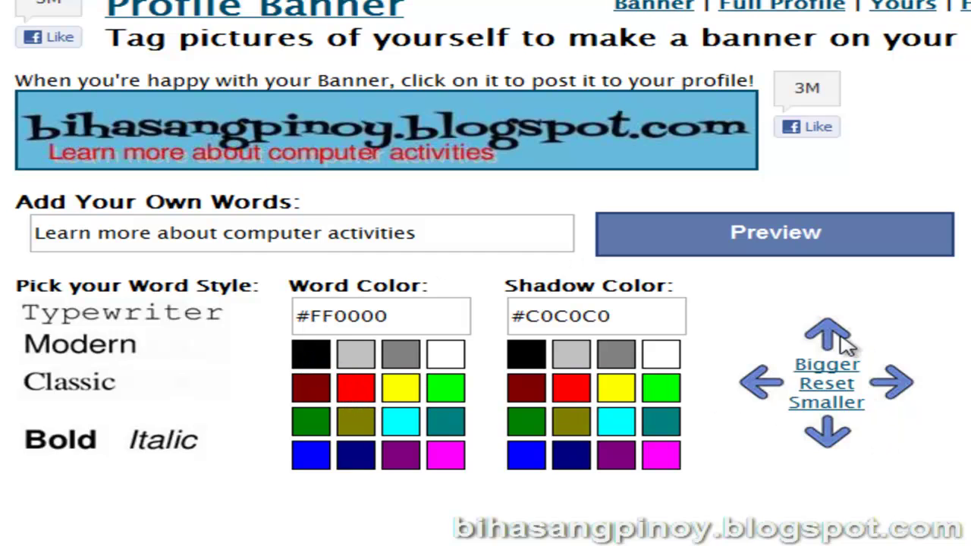
left_click(910, 398)
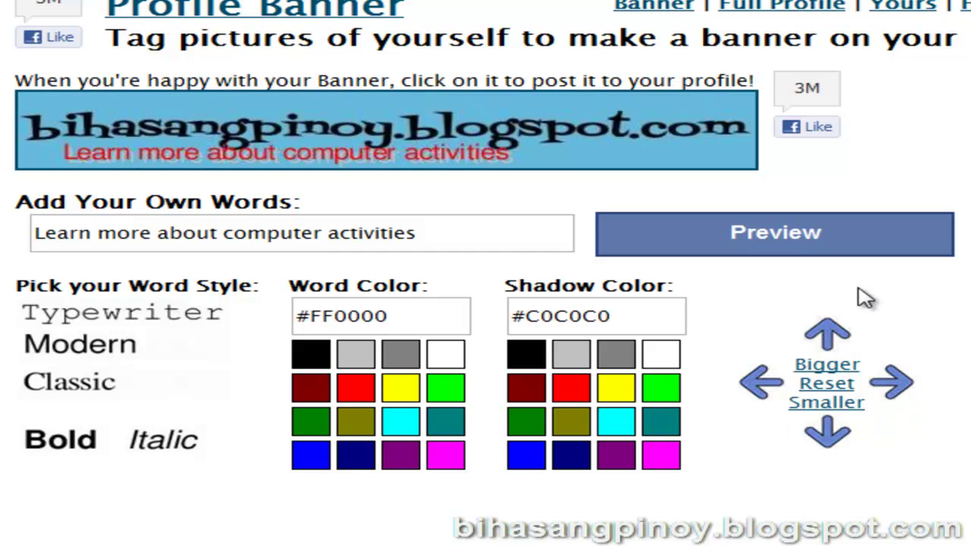
left_click(897, 388)
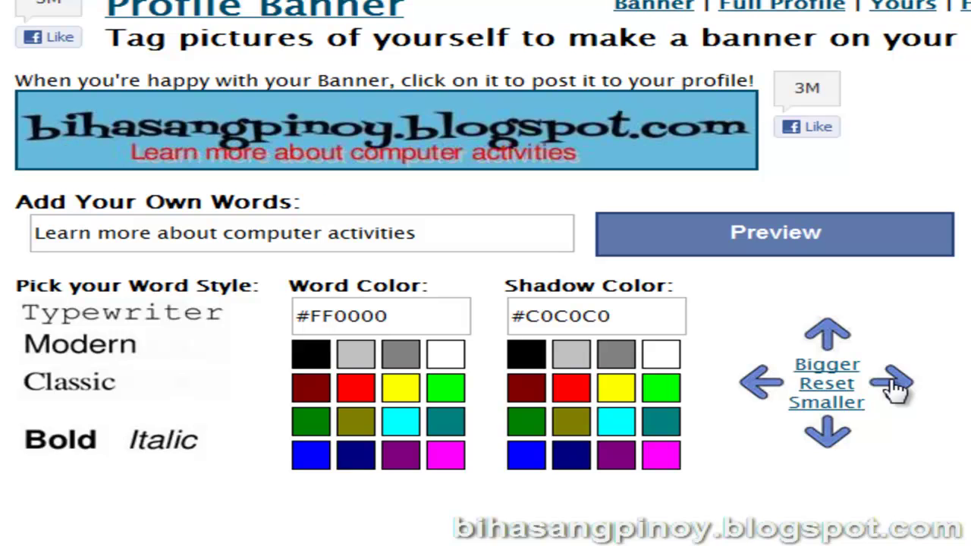
left_click(896, 388)
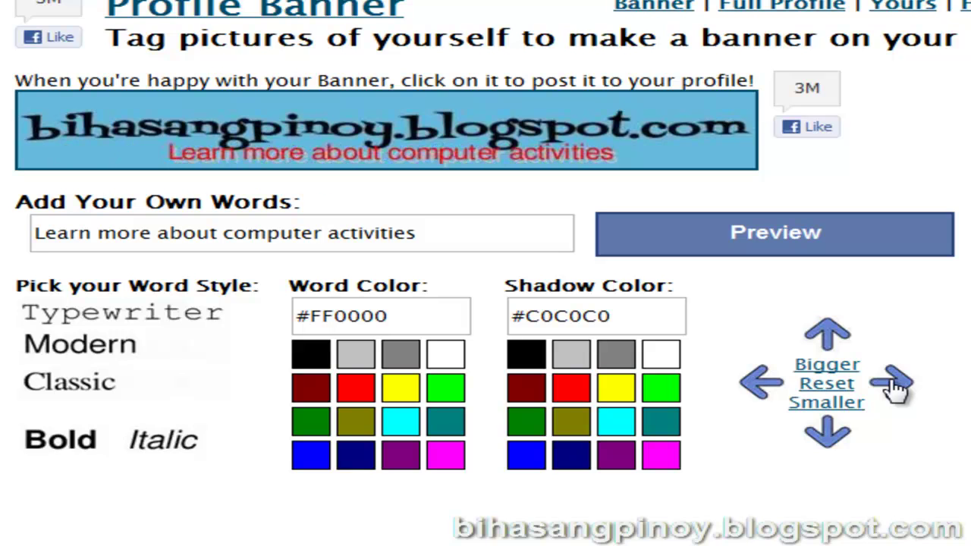
left_click(896, 387)
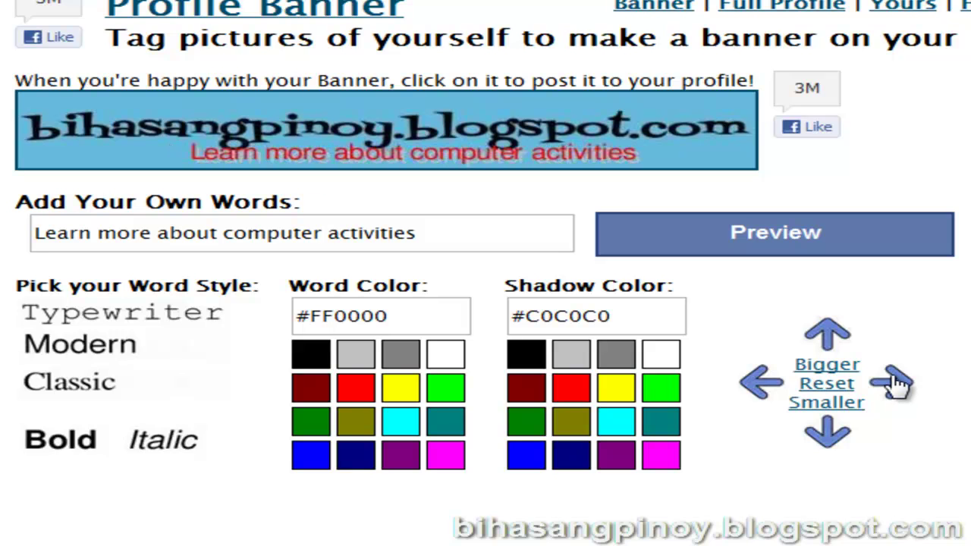
left_click(896, 385)
left_click(896, 385)
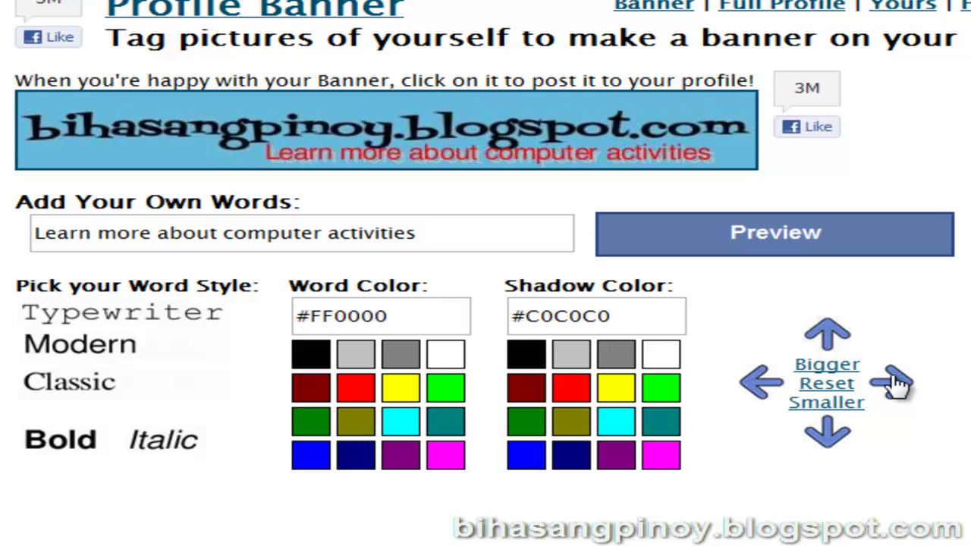
left_click(896, 385)
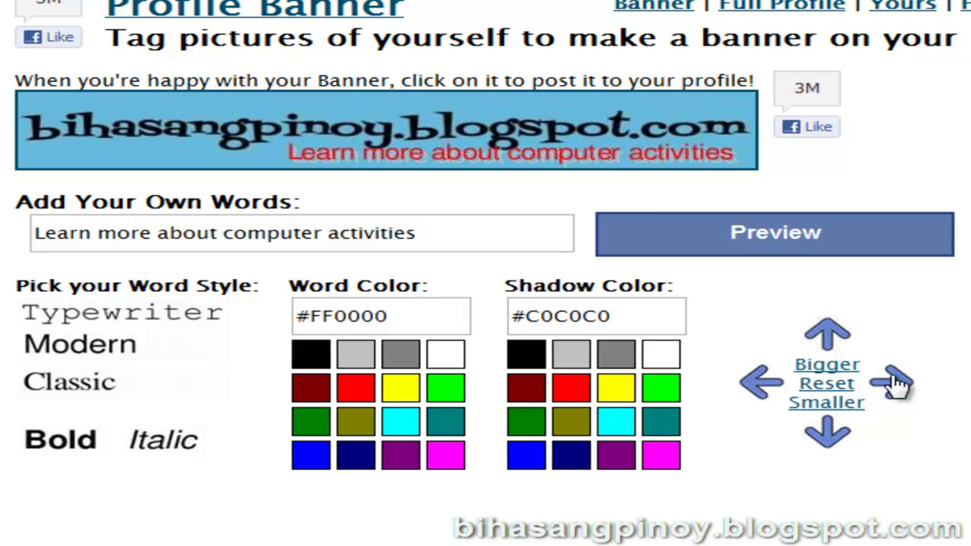
left_click(897, 385)
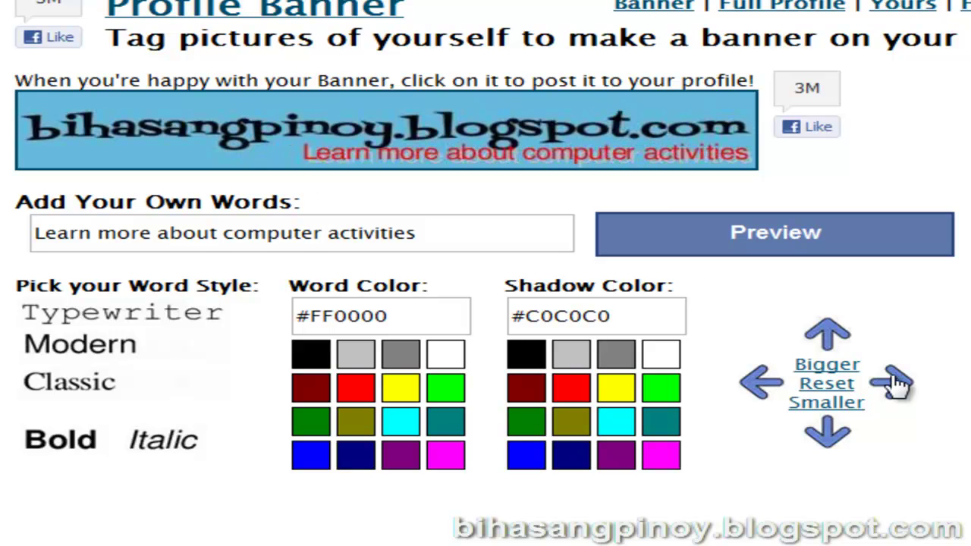
left_click(896, 386)
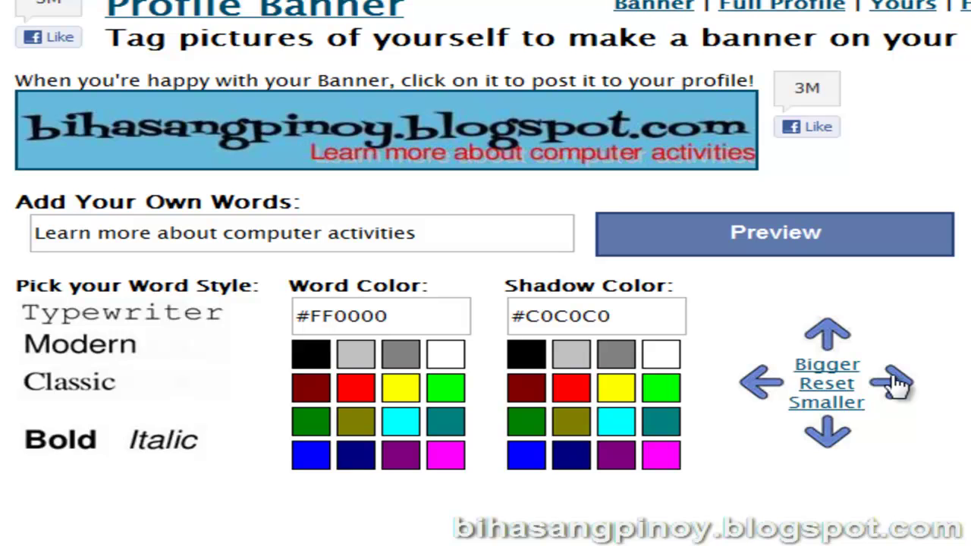
- Lower the message slightly, make it one size smaller and fit it into the banner's bottom-right corner
left_click(828, 440)
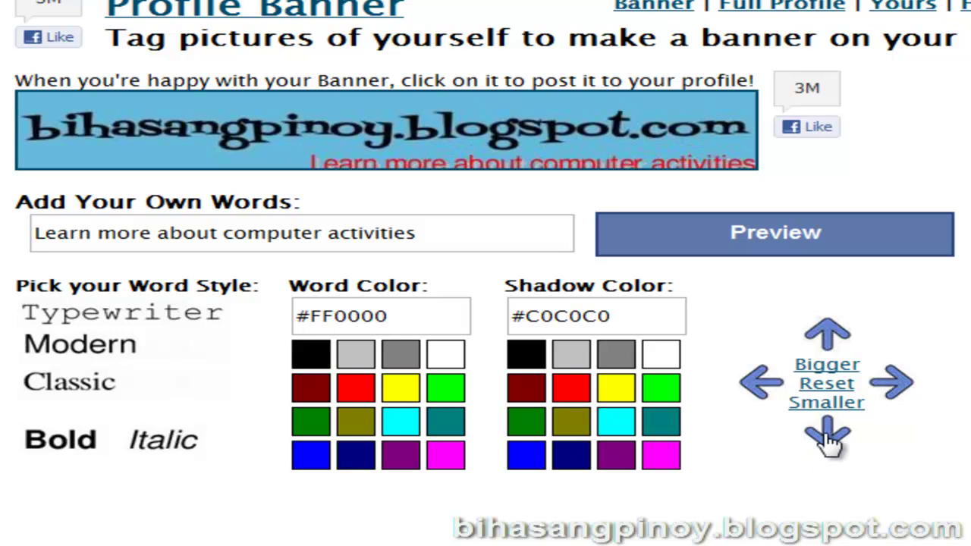
left_click(845, 335)
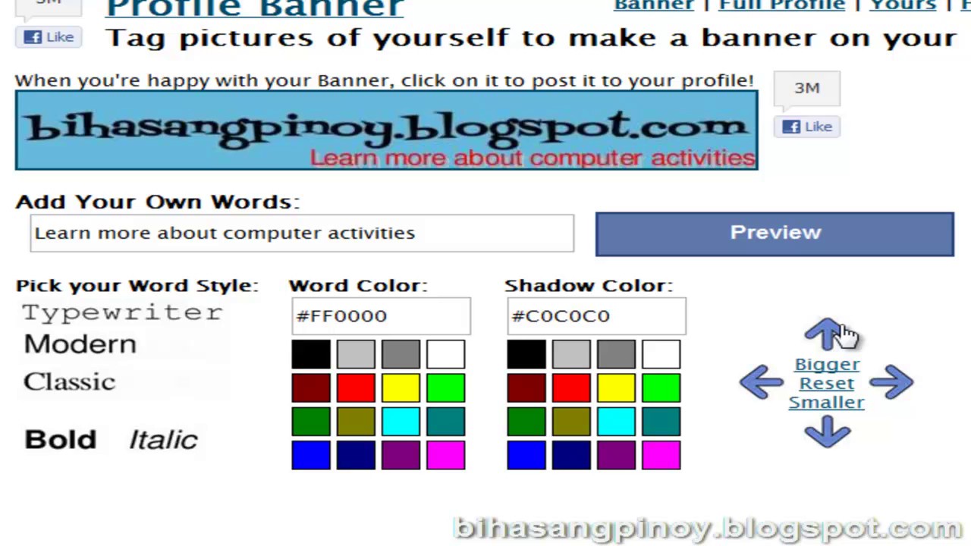
left_click(832, 410)
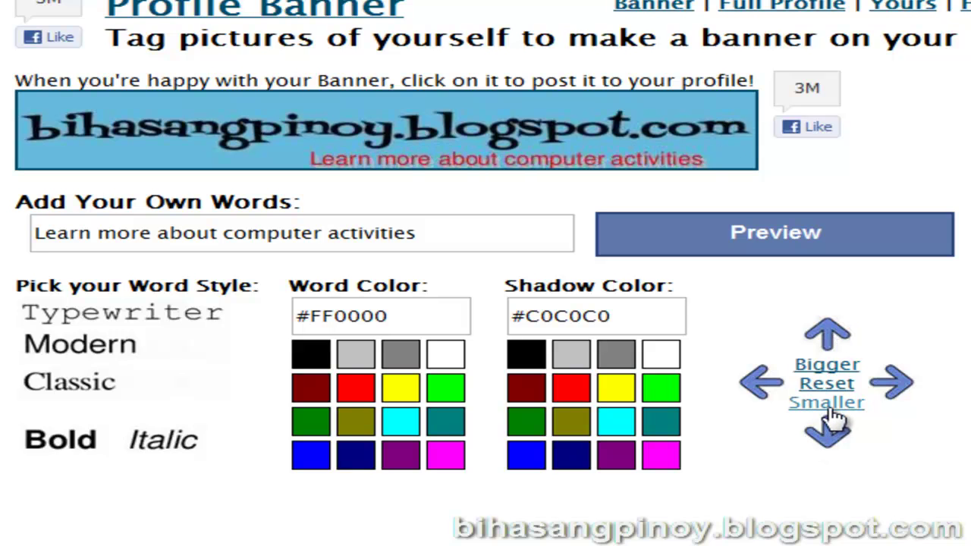
left_click(897, 396)
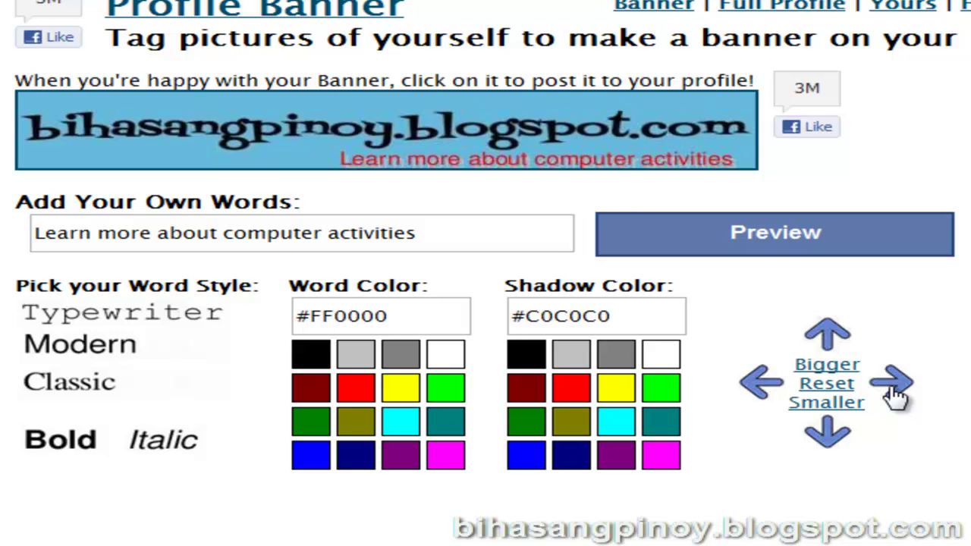
left_click(897, 396)
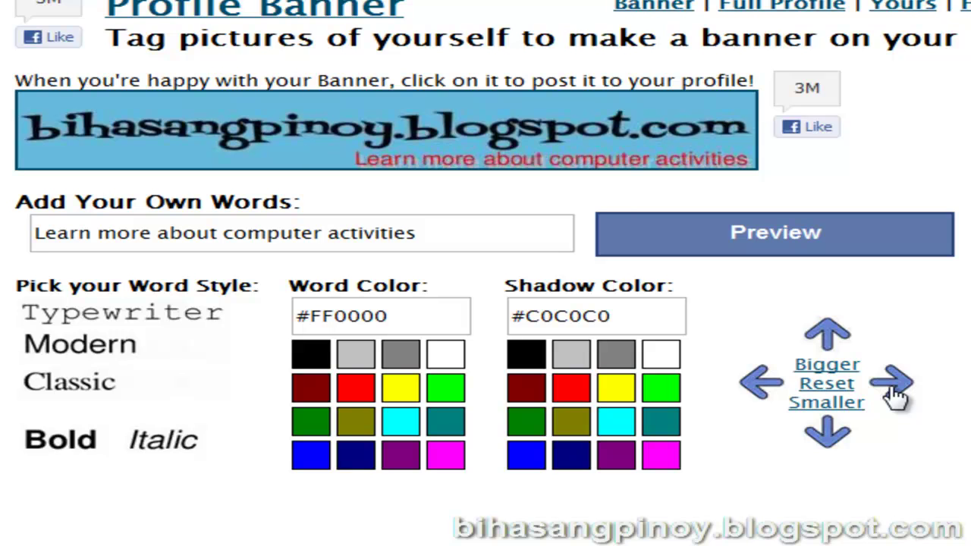
left_click(897, 396)
left_click(764, 385)
- Try green, yellow, olive, white, blue and black as the message's shadow color, then restore #C0C0C0
left_click(660, 390)
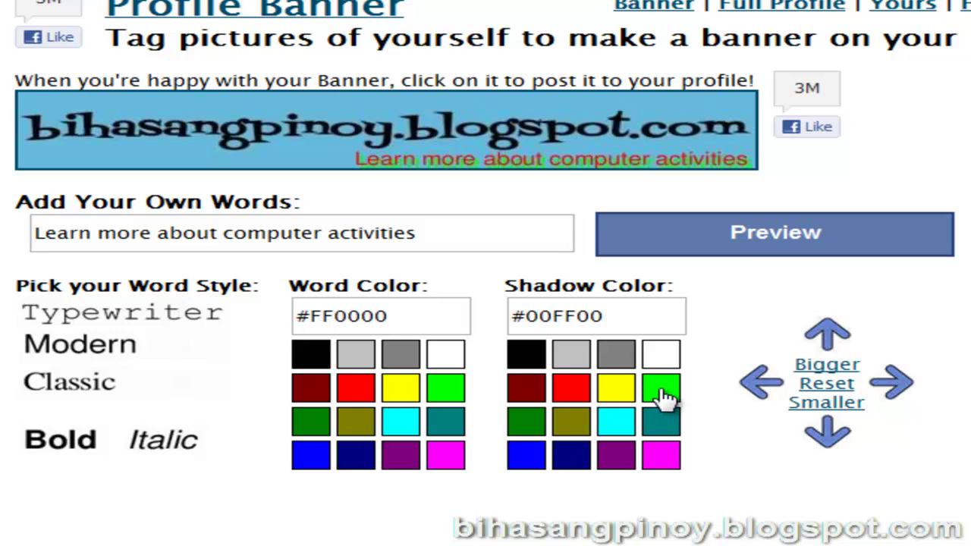
left_click(618, 393)
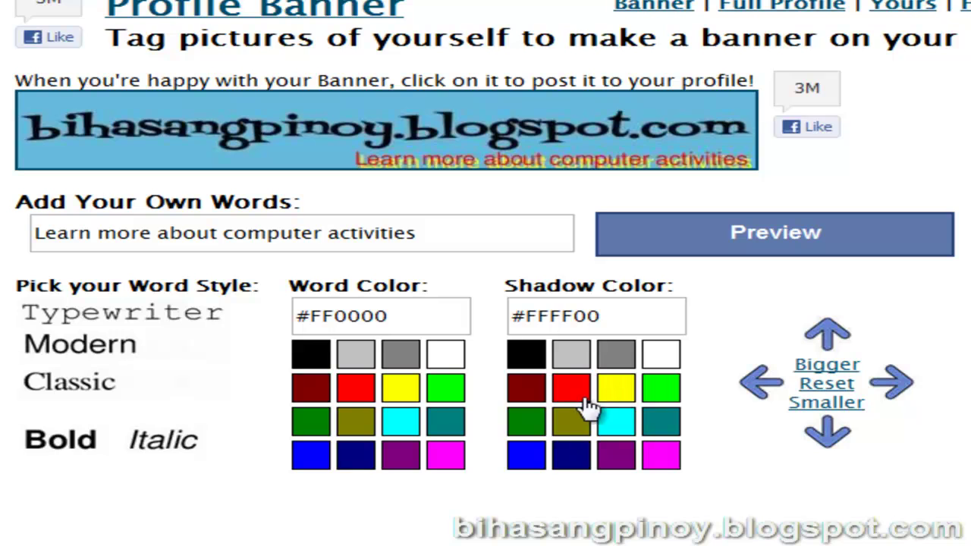
left_click(581, 432)
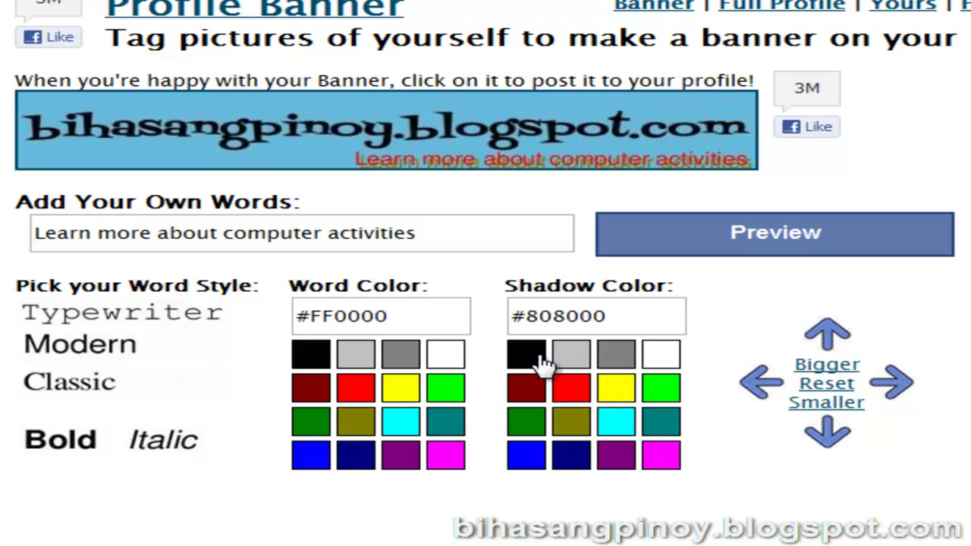
left_click(664, 359)
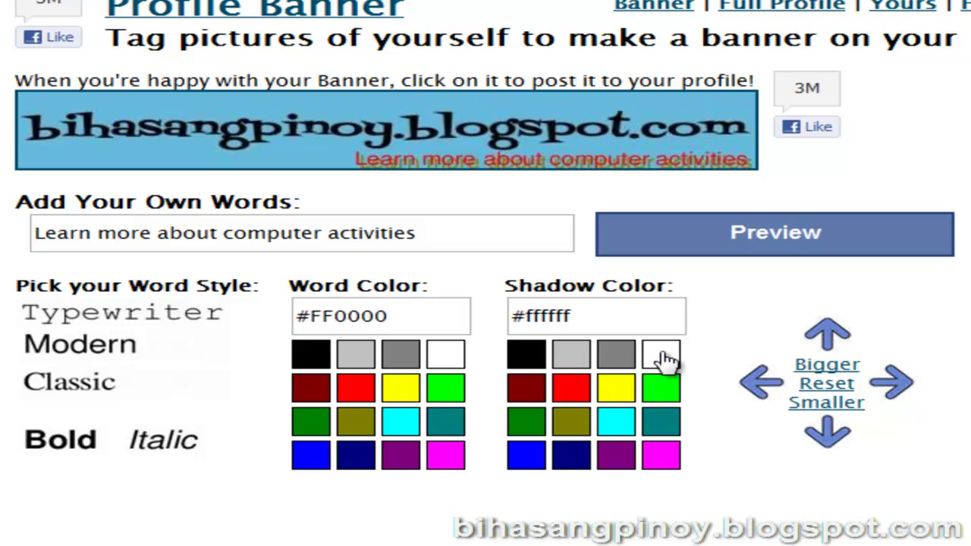
left_click(542, 464)
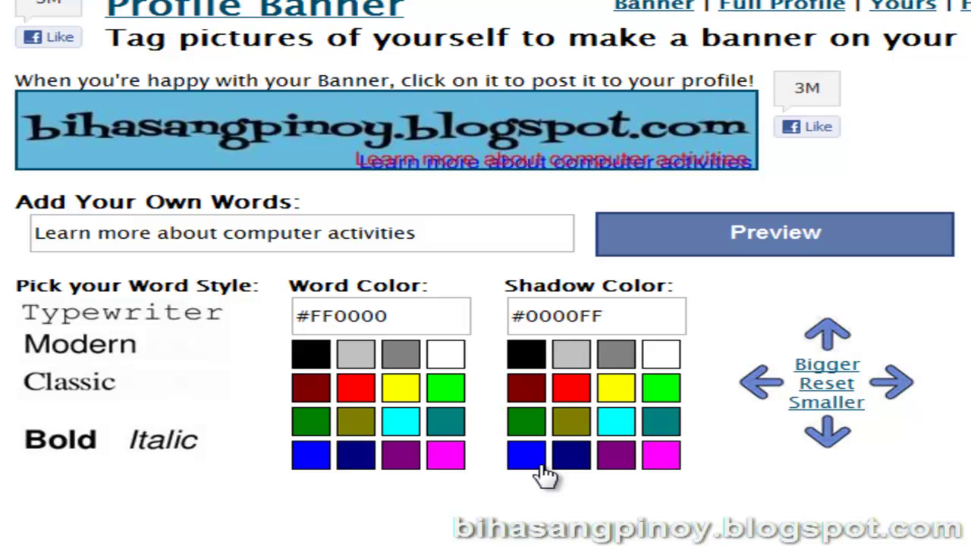
left_click(542, 355)
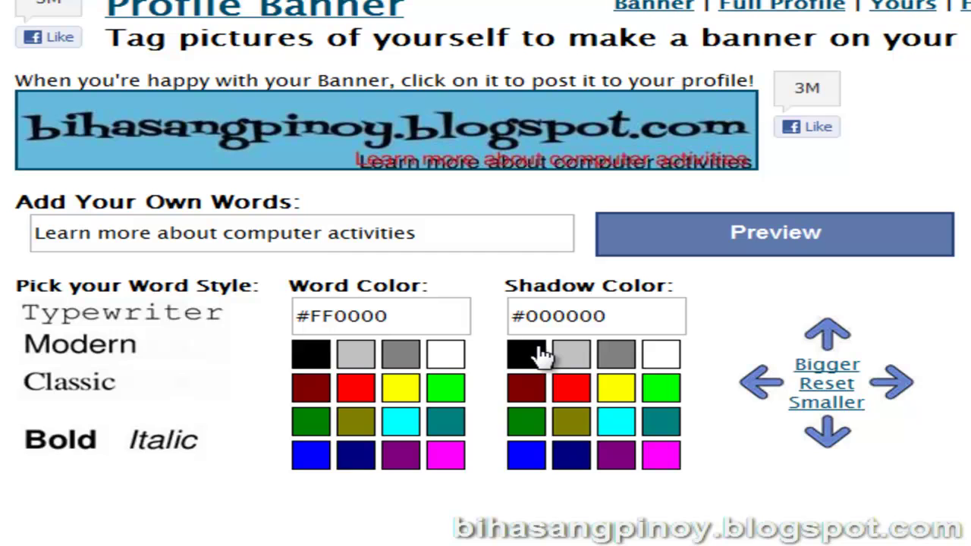
left_click(575, 359)
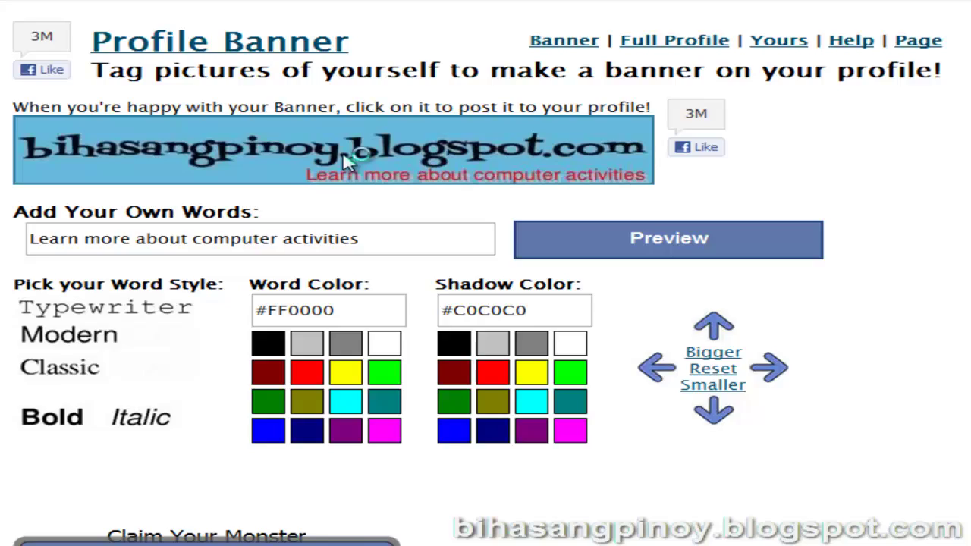
- Post the finished banner to the profile, allowing the Profile Banner permission request, and open the profile
left_click(404, 145)
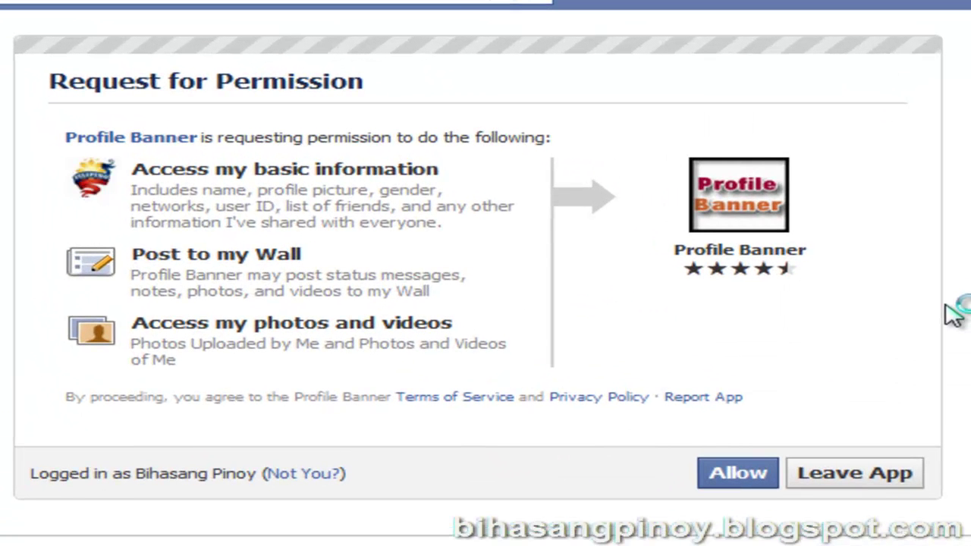
left_click(763, 475)
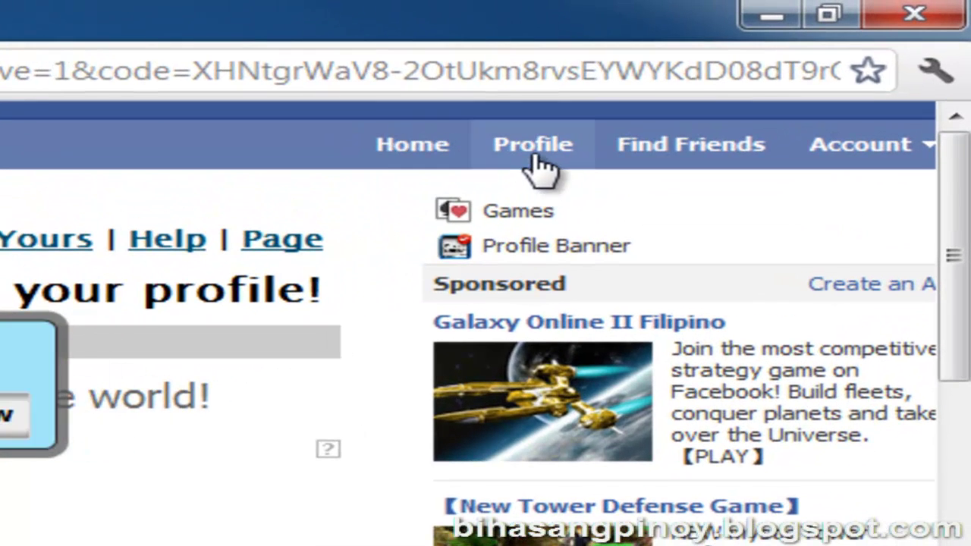
left_click(536, 158)
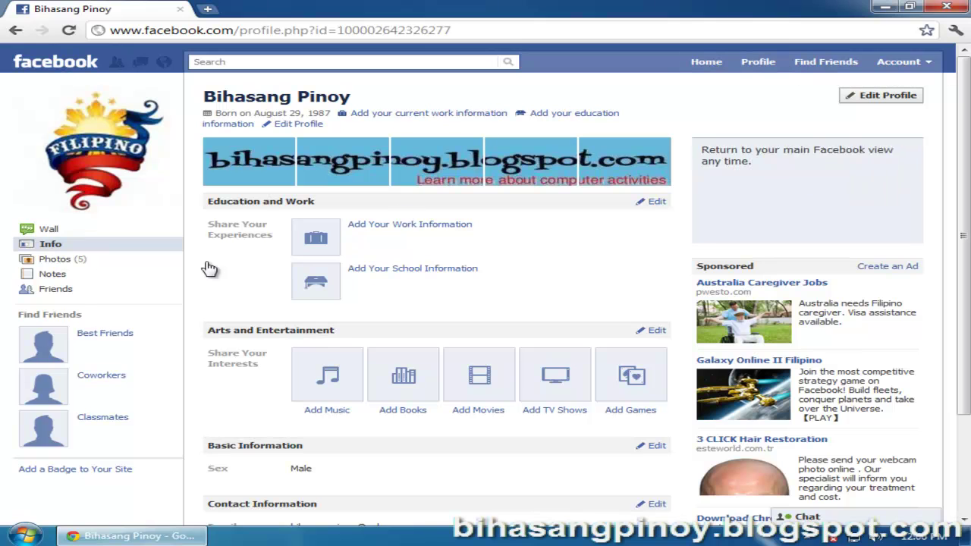
- Delete the album tag post and the Profile Banner photos post from the Wall without also removing the Profile Banner app
left_click(62, 234)
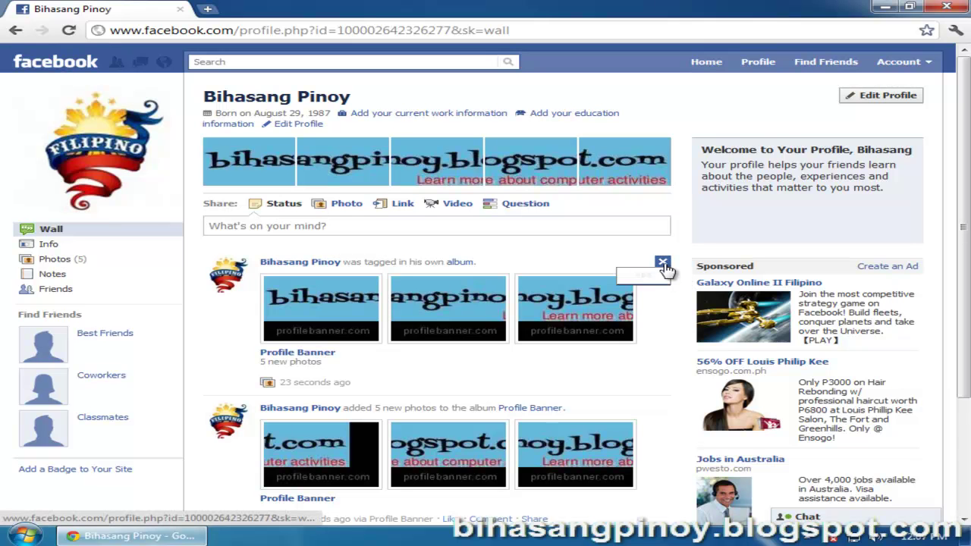
left_click(662, 264)
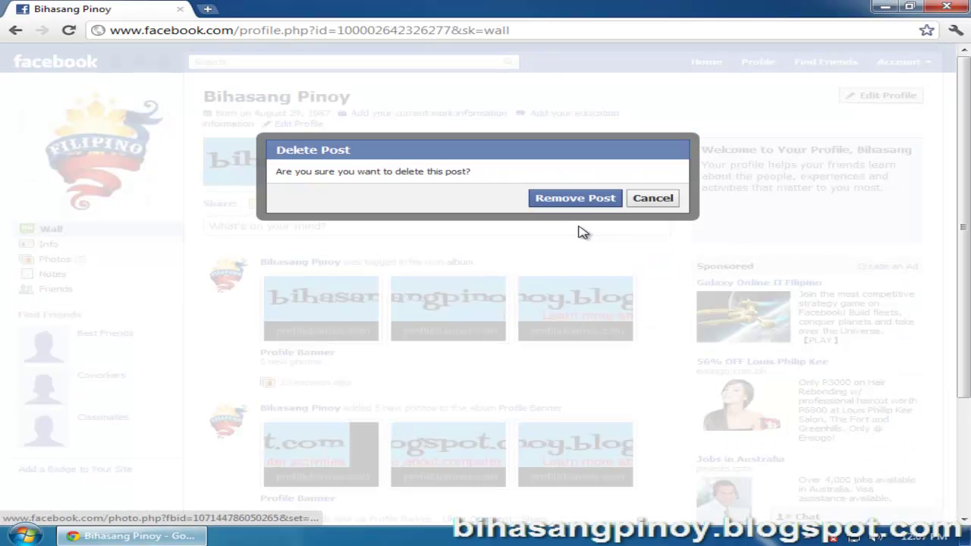
left_click(589, 201)
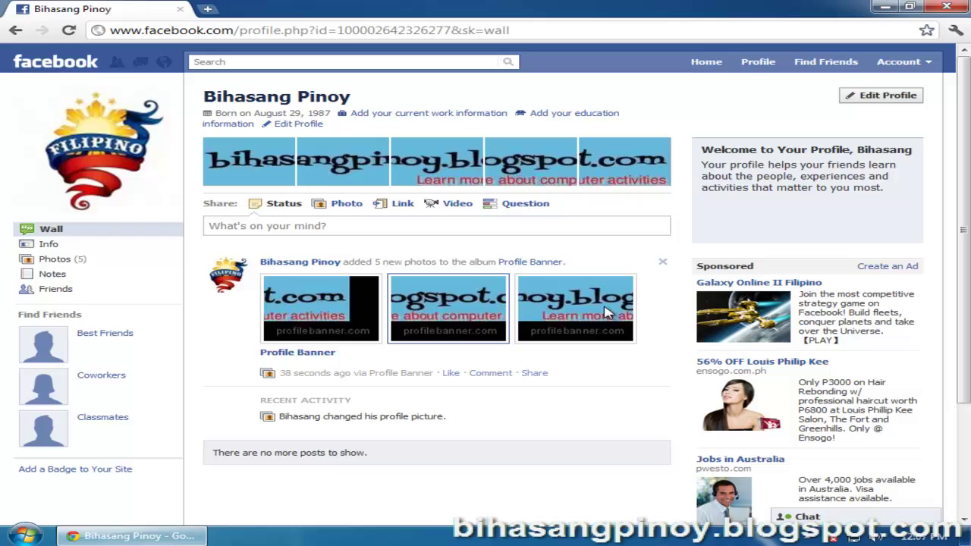
left_click(663, 261)
left_click(567, 279)
left_click(586, 206)
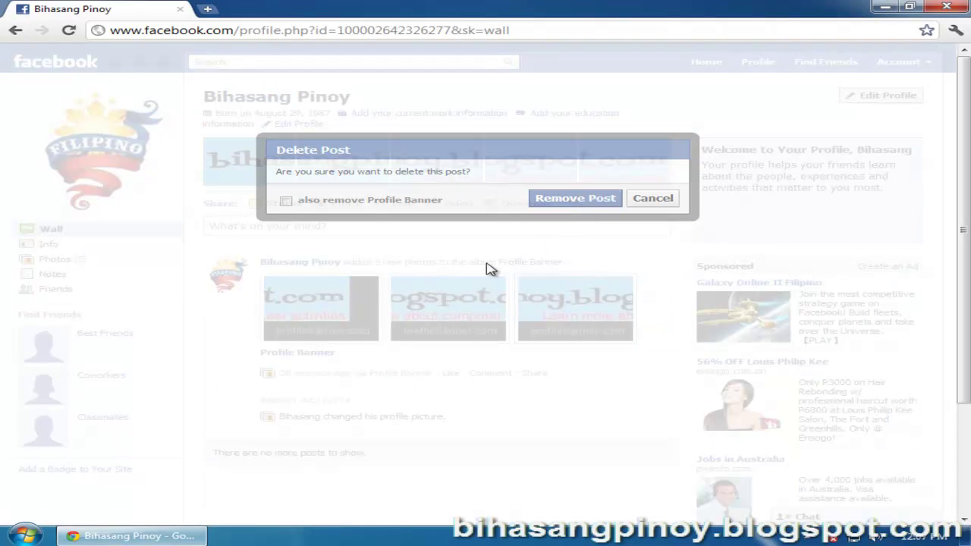